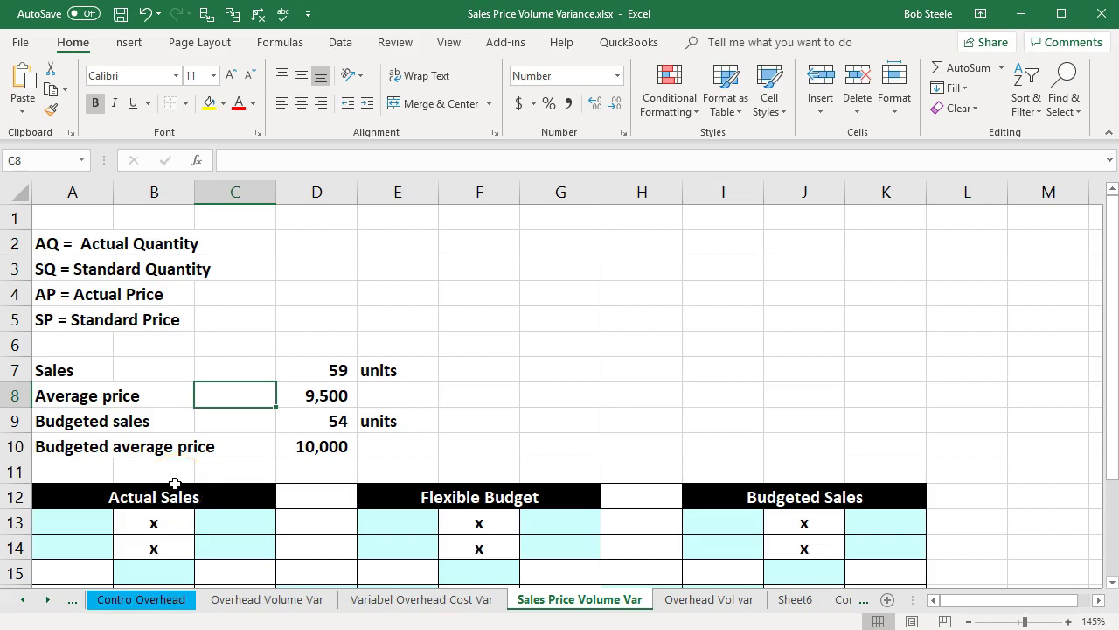
Step: Examine the quantity and price abbreviations in rows 2 to 5 and the actual and budgeted sales data in D7:D10
click(90, 243)
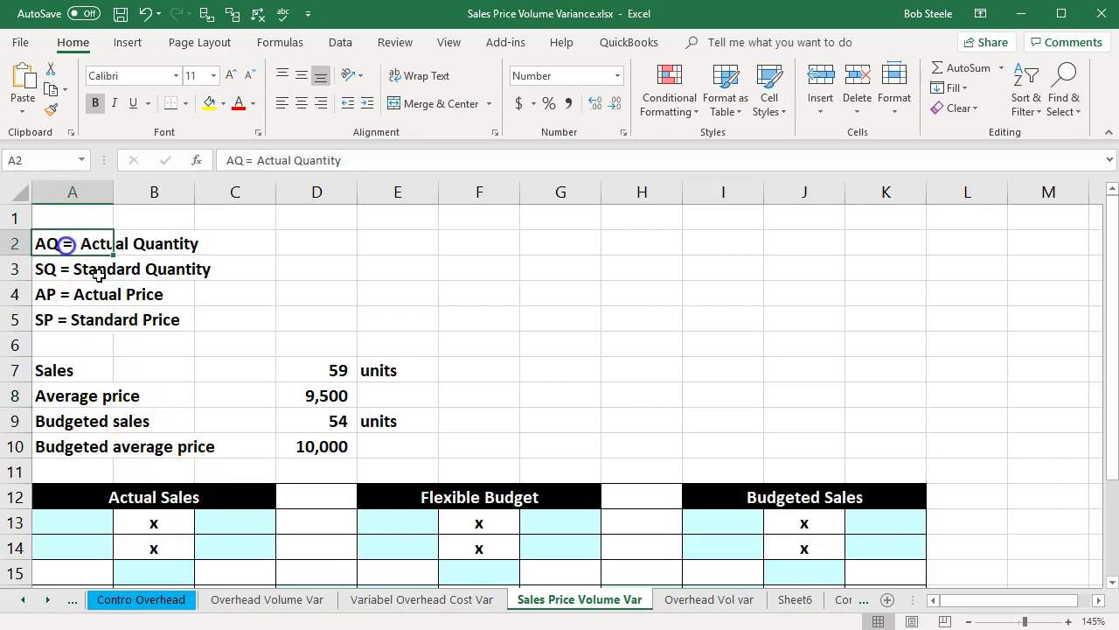
scroll(268, 408, down, 1)
scroll(268, 405, down, 1)
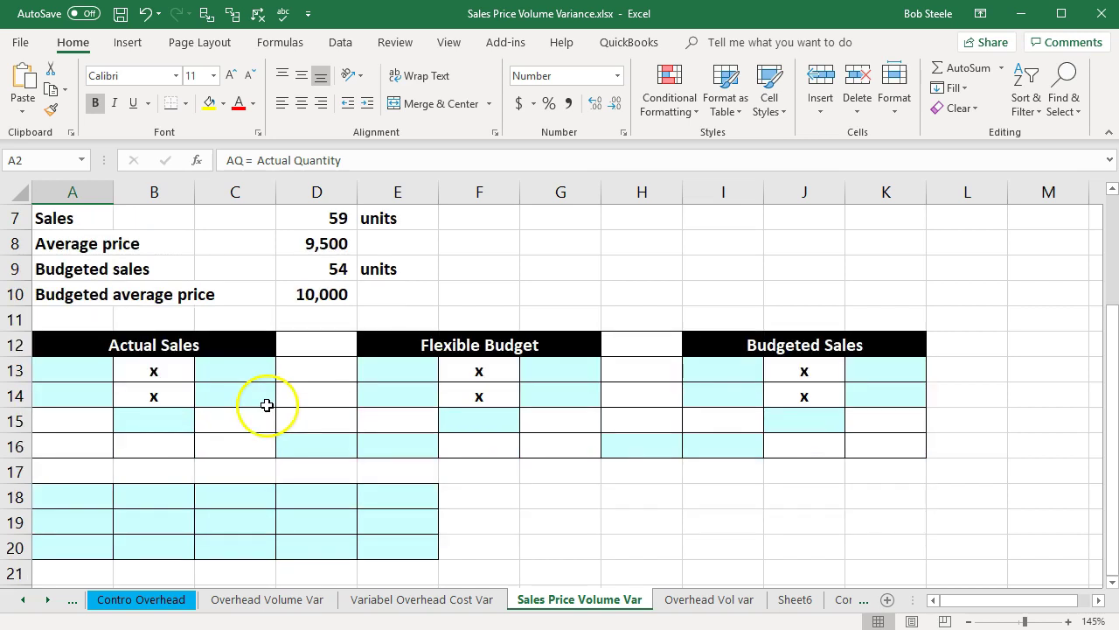
click(245, 377)
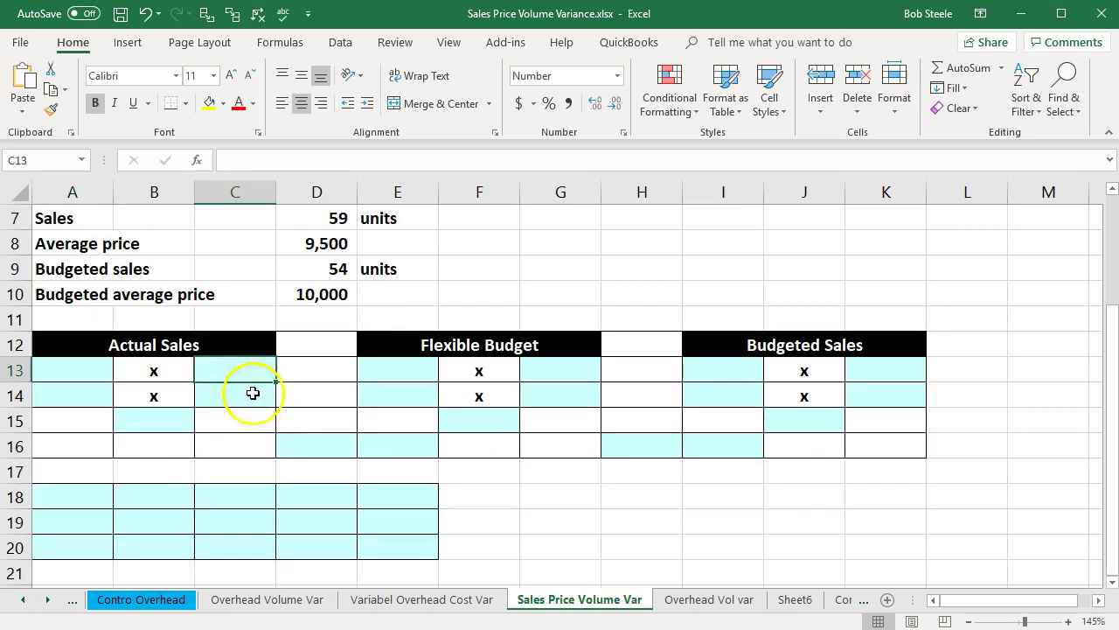
scroll(250, 393, up, 2)
click(306, 244)
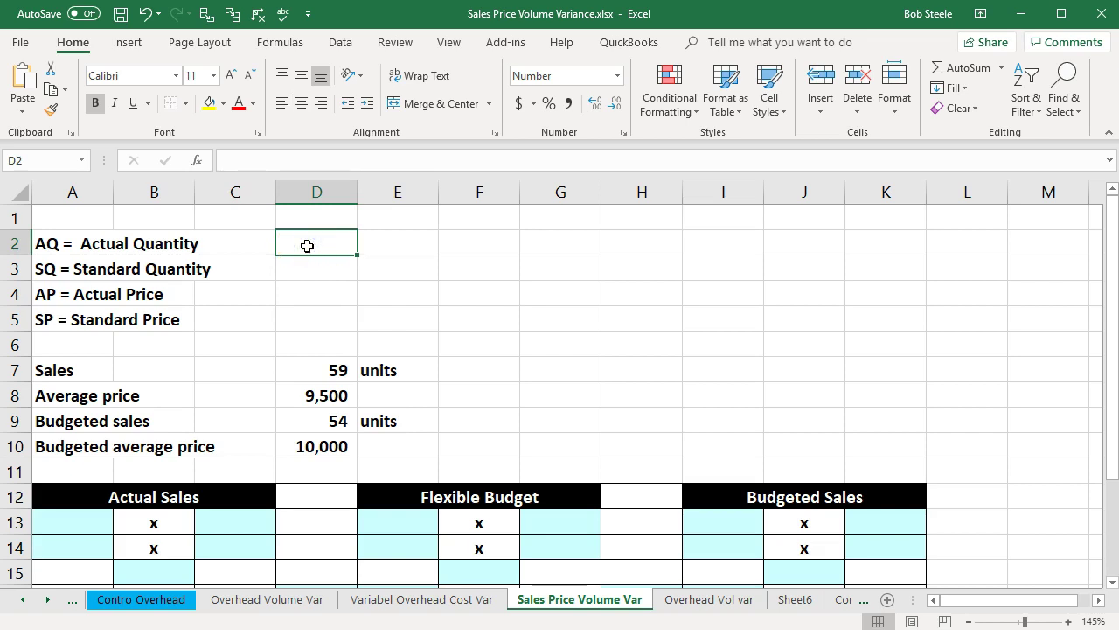
key(Return)
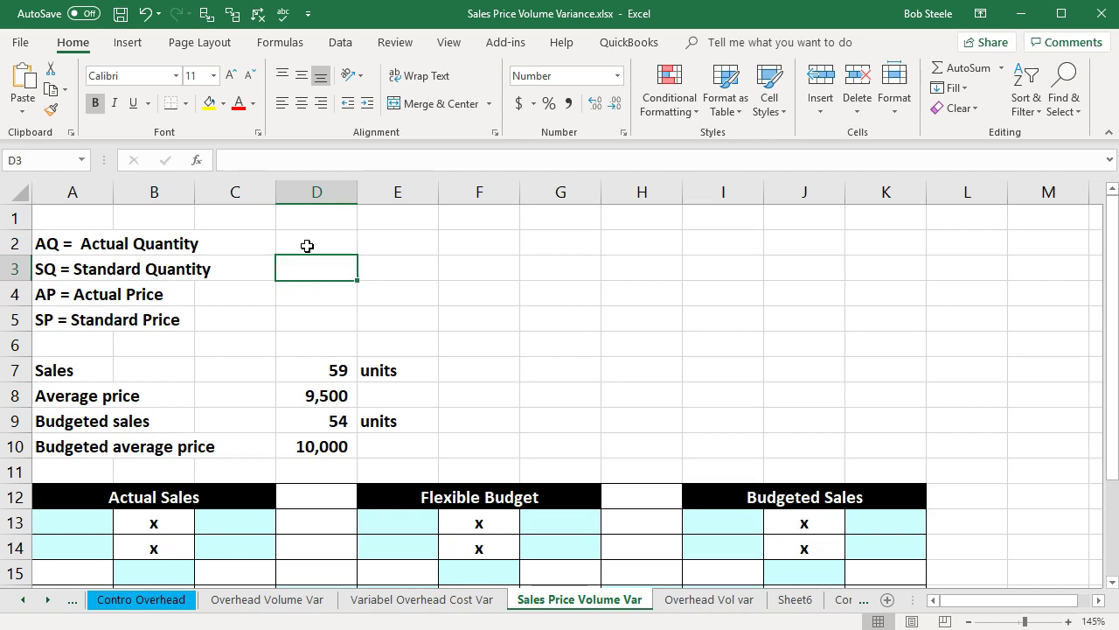
key(Down)
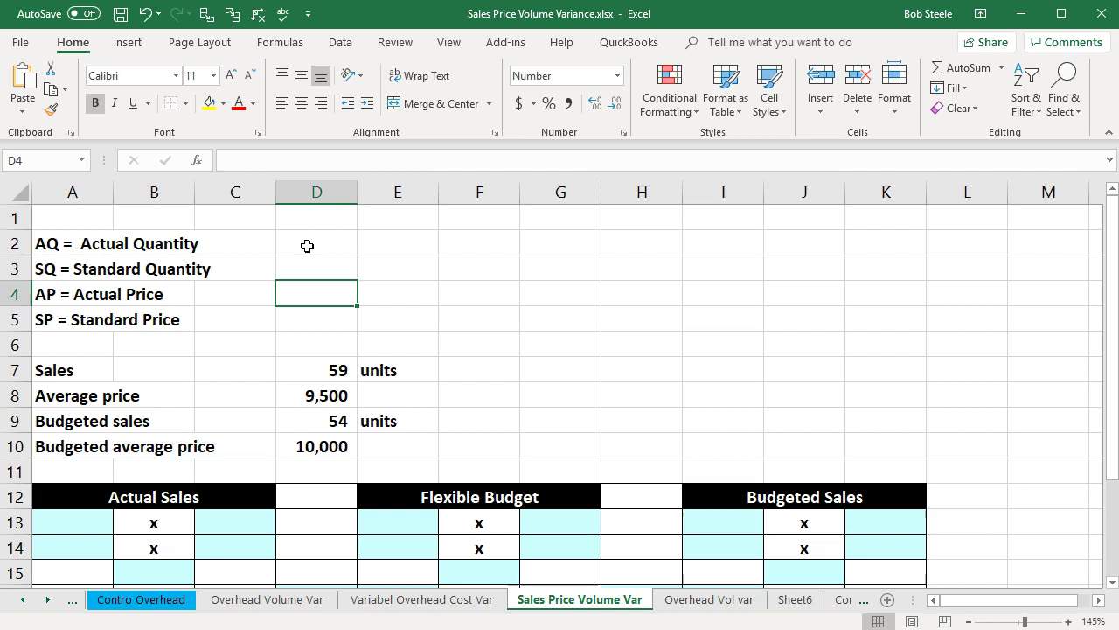
key(Down)
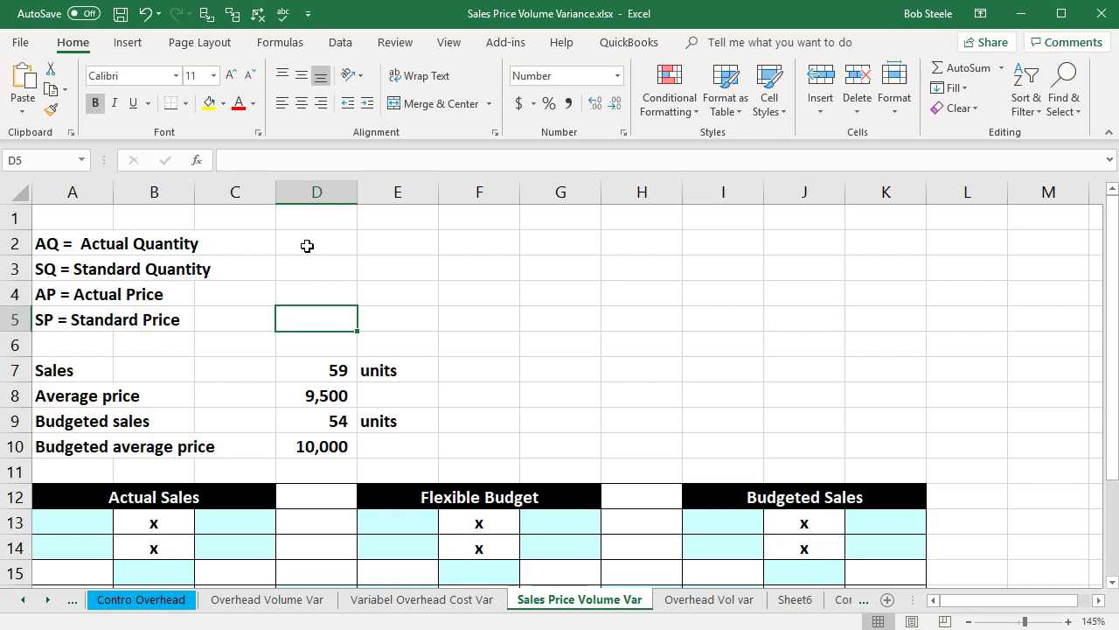
key(Down)
key(Down)
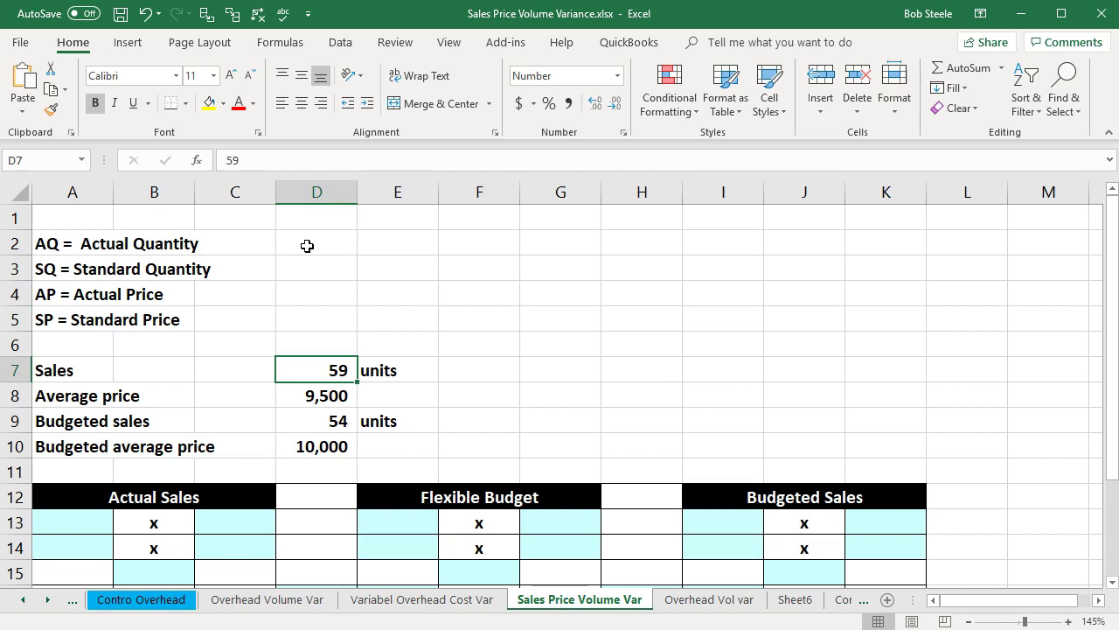
key(Down)
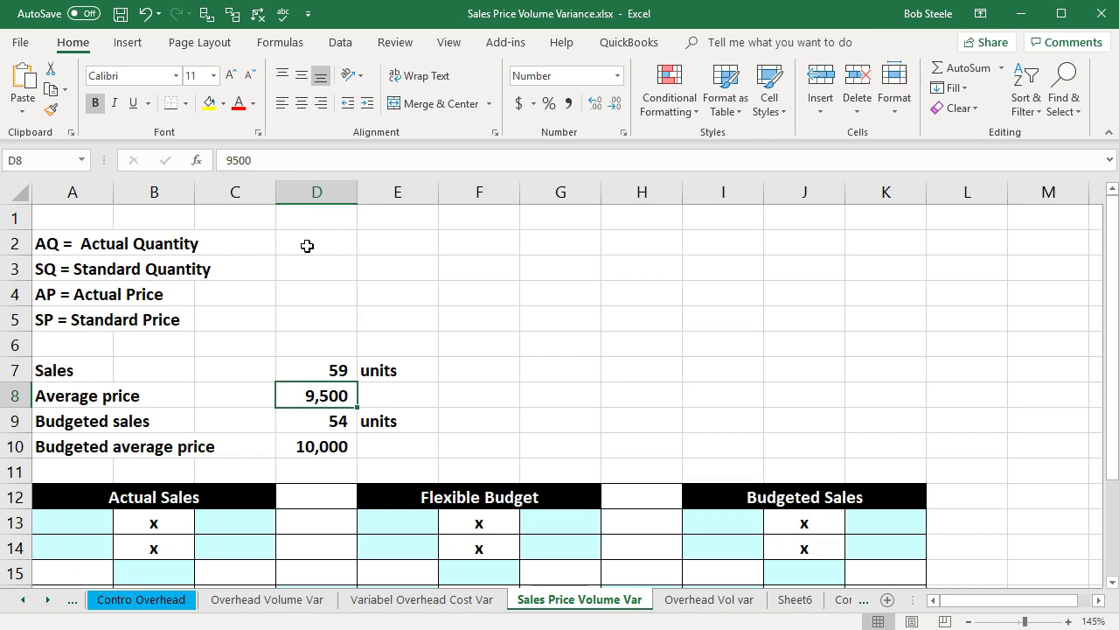
key(Down)
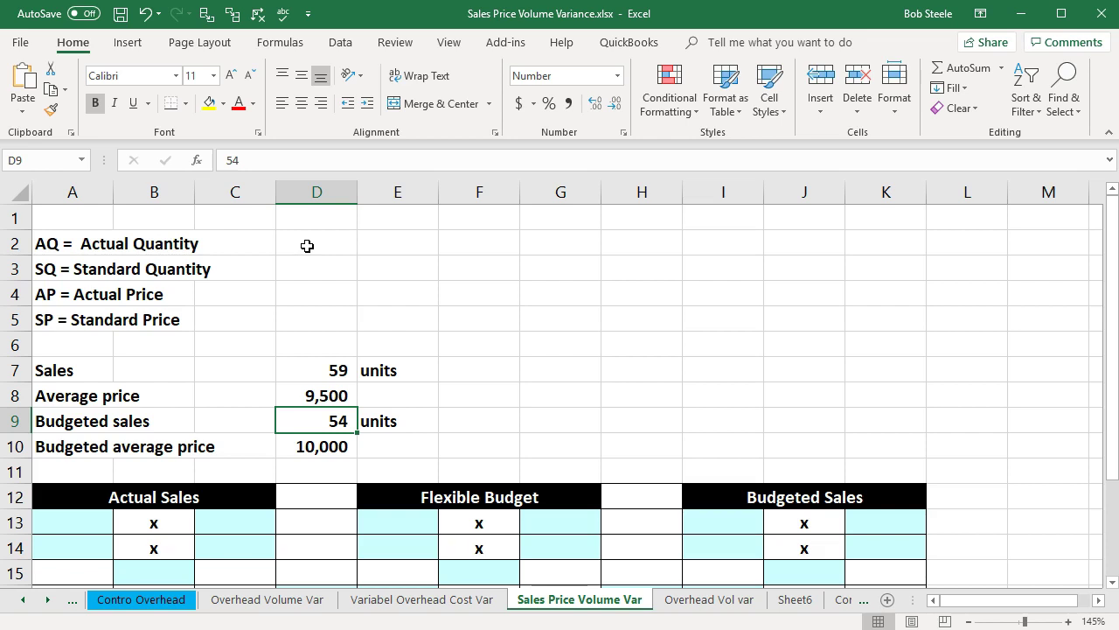
key(Down)
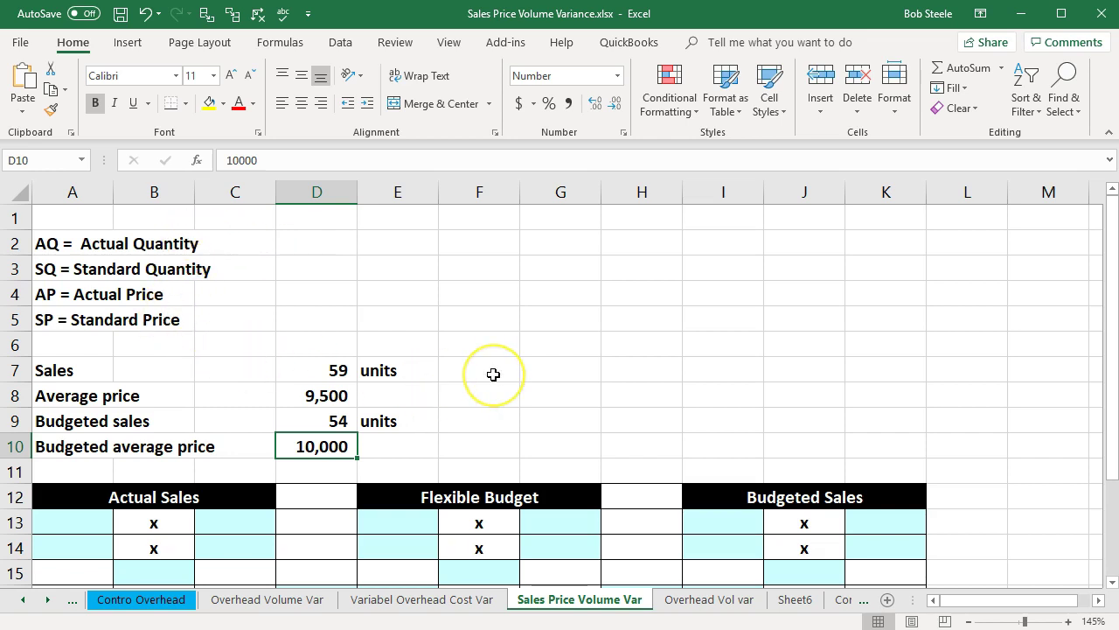
Step: Enter the label AQ in A13 under Actual Sales and link A14 to the sales units with =D7
scroll(490, 376, down, 1)
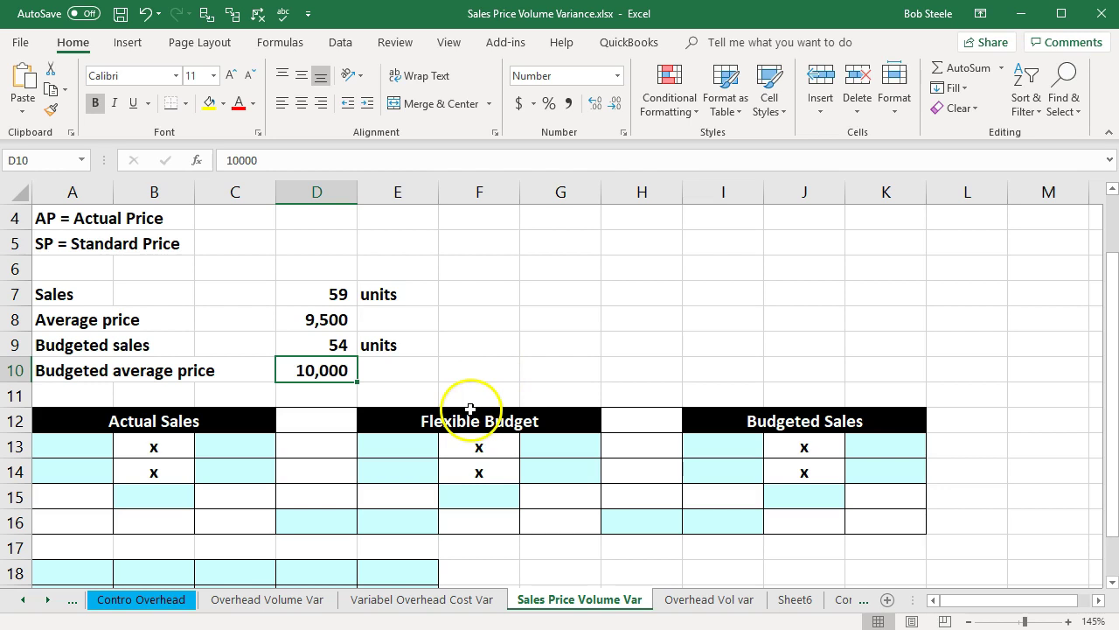
click(94, 446)
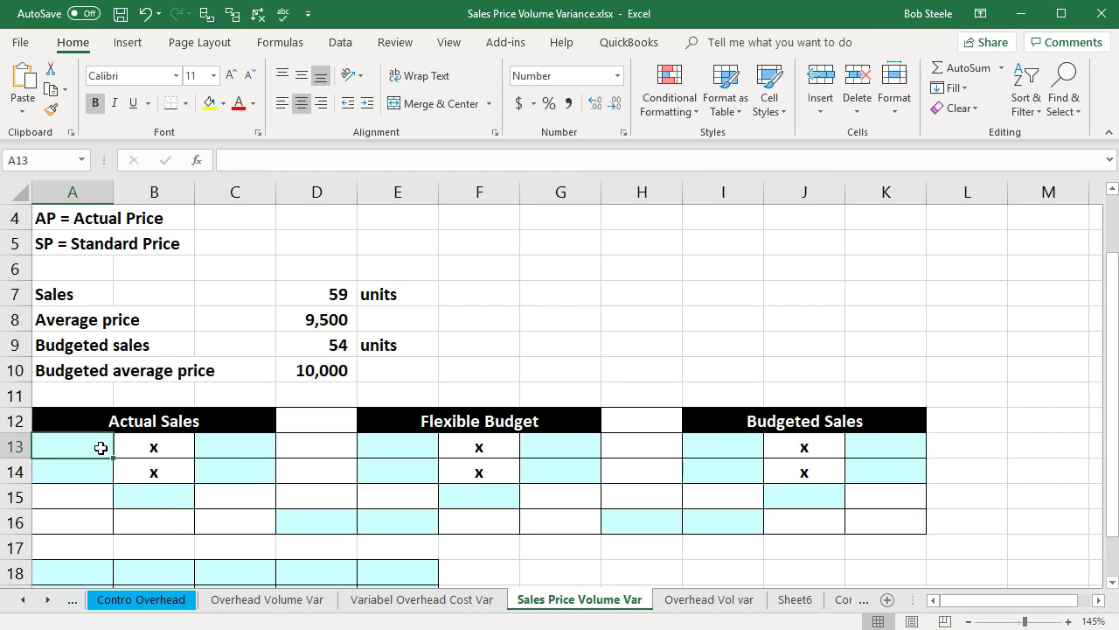
text(z)
key(BackSpace)
text(A)
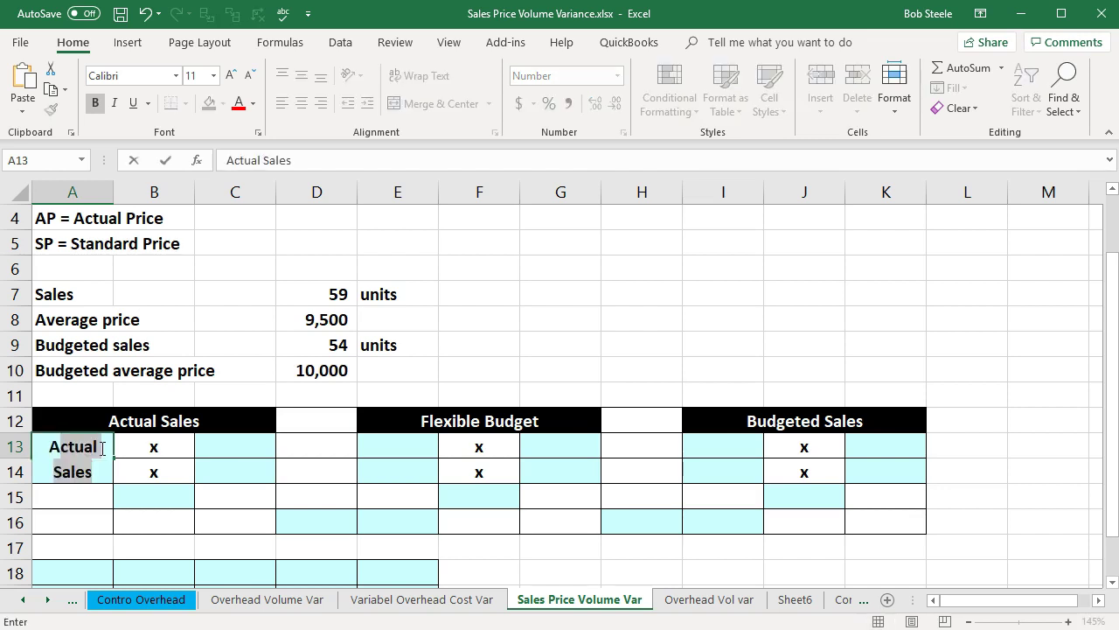
key(BackSpace)
key(BackSpace)
text(AQ)
key(Return)
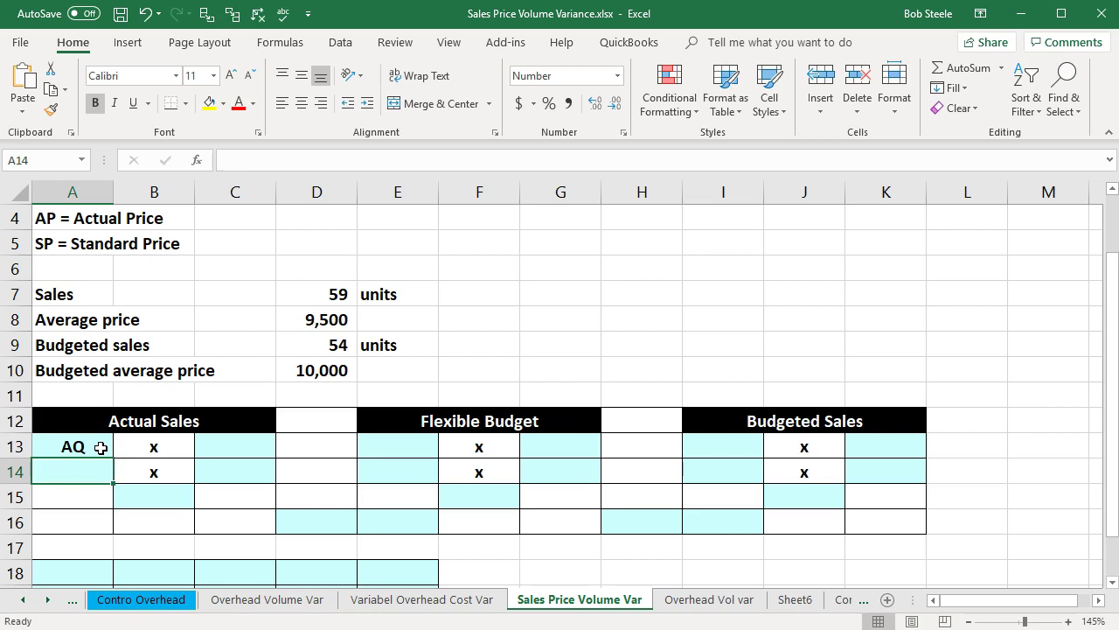
text(=)
click(332, 294)
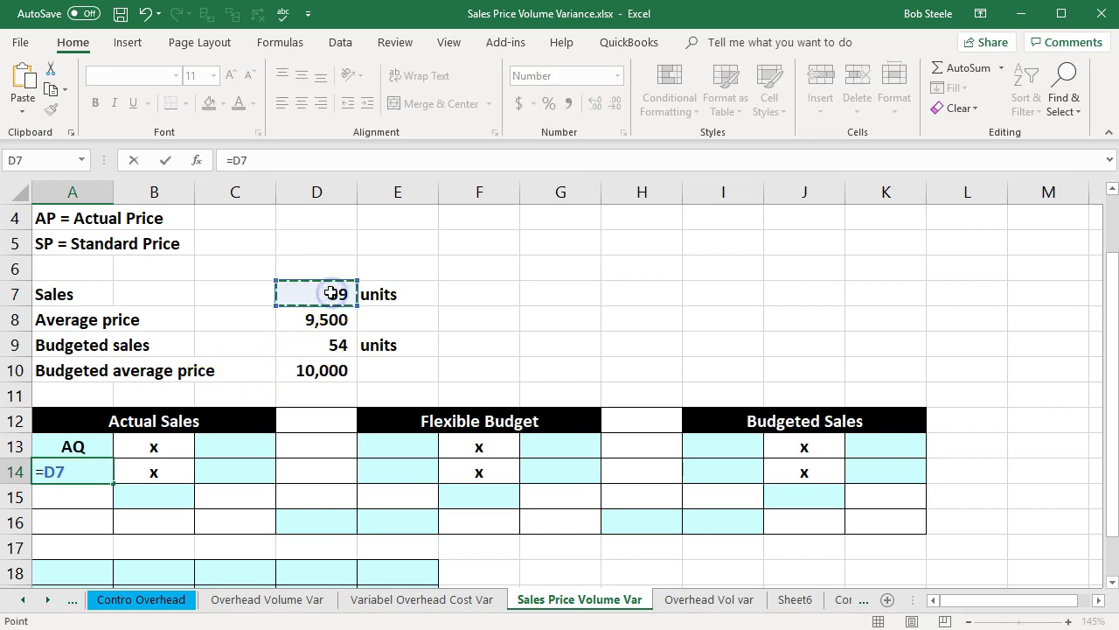
key(Return)
Step: Enter the label AP in C13 under Actual Sales and link C14 to the average price with =D8
click(257, 450)
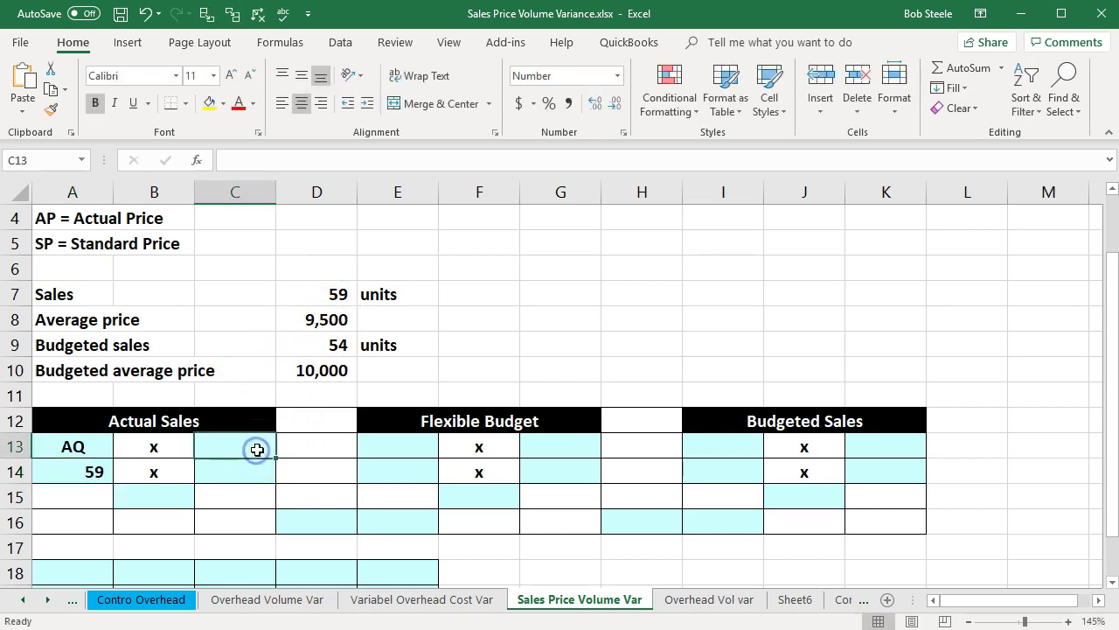
text(AP)
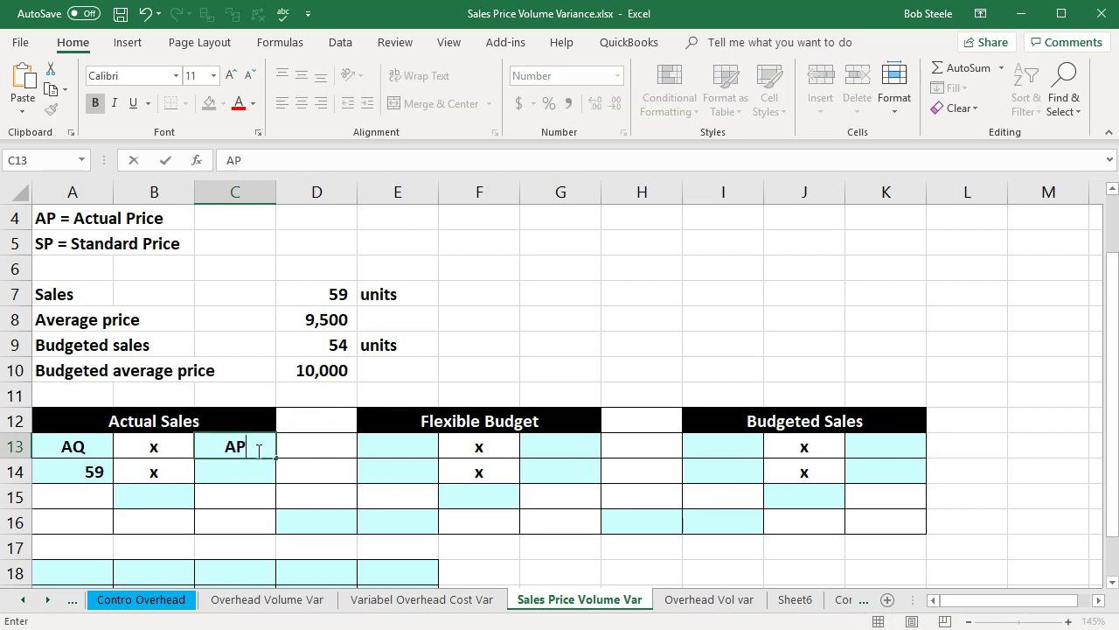
key(Return)
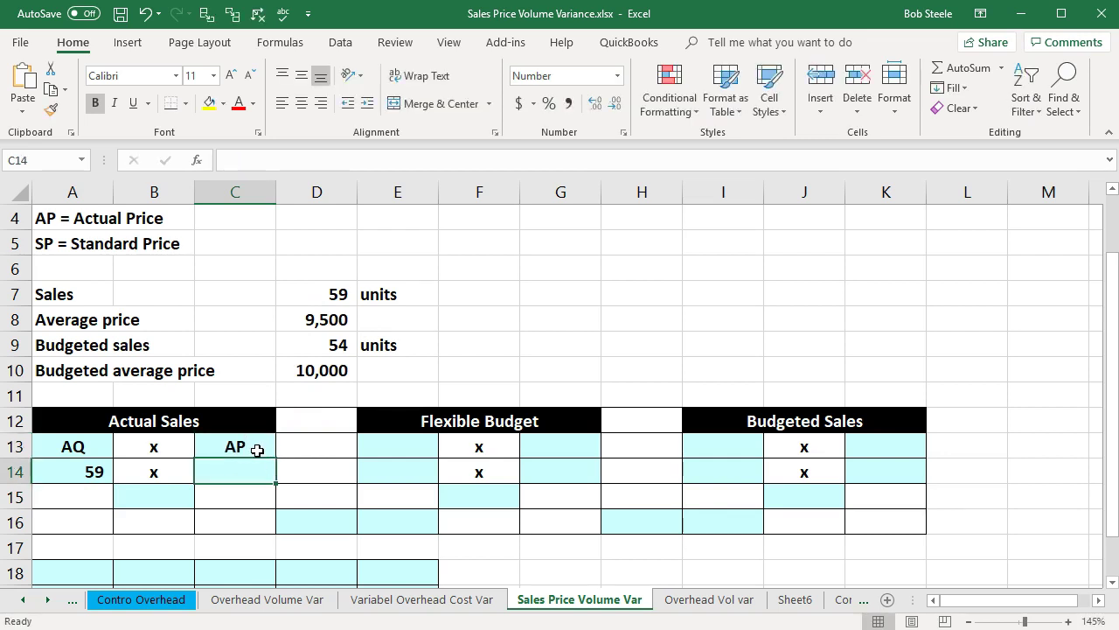
text(=)
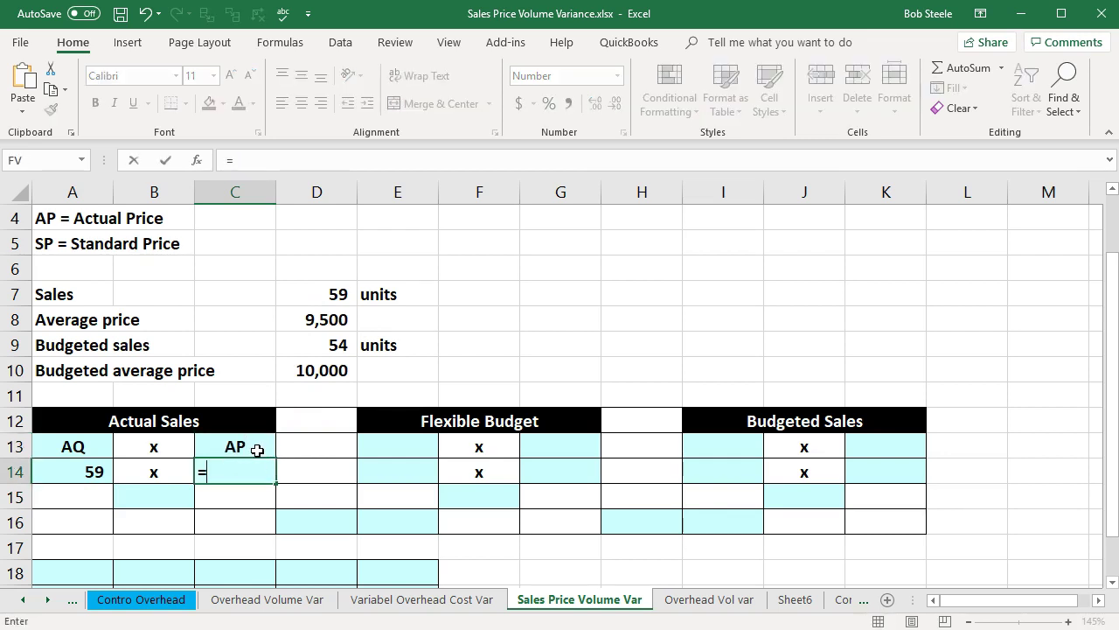
click(331, 321)
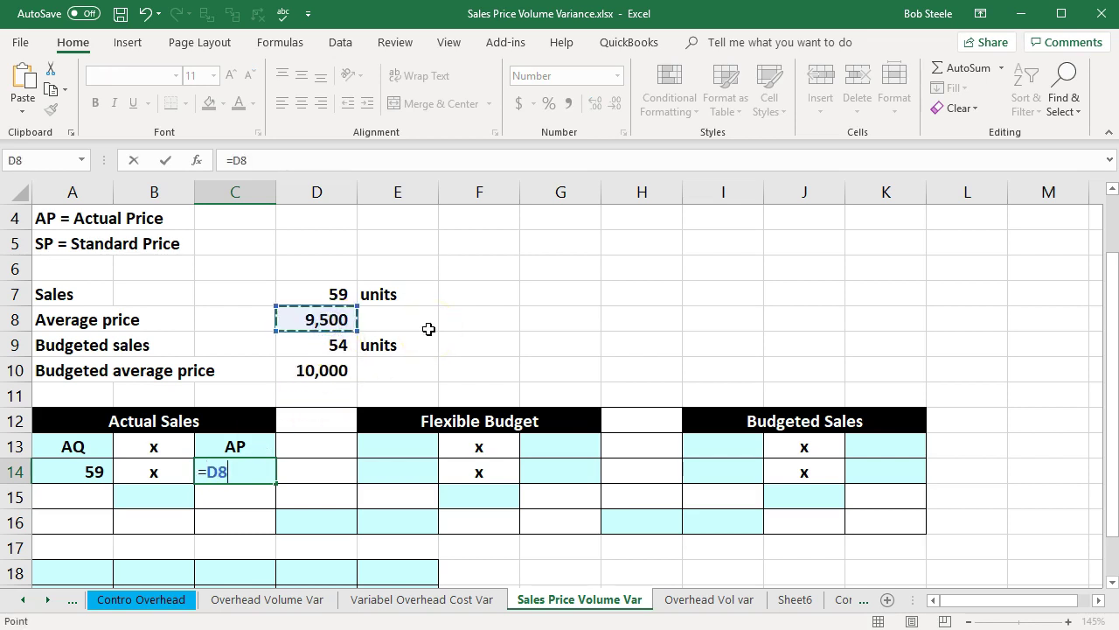
key(Return)
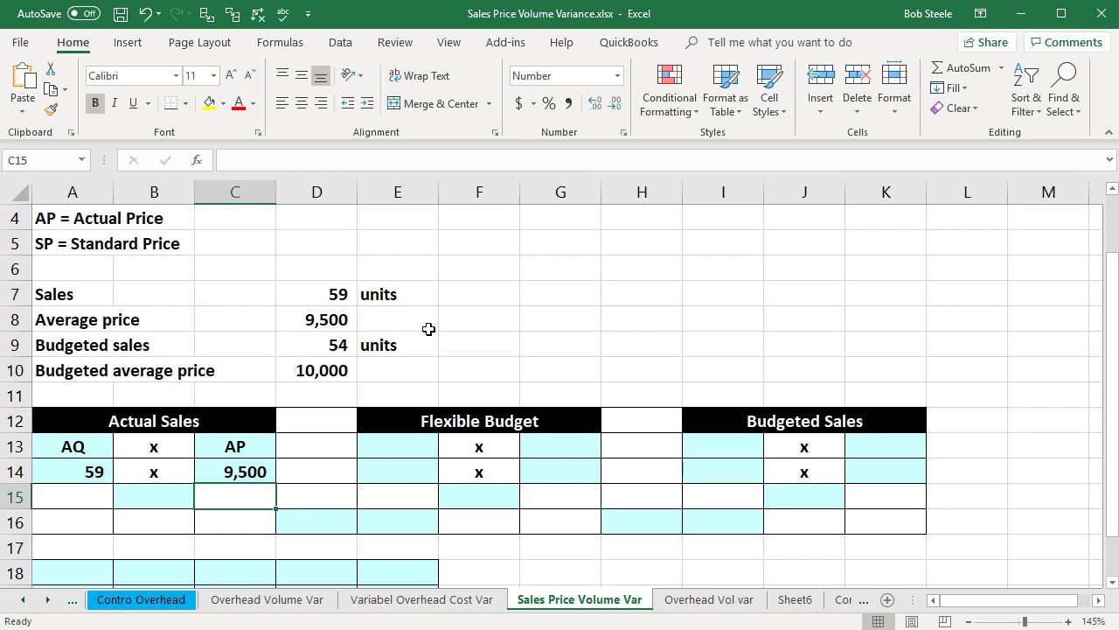
Step: Calculate total actual sales in B15 by multiplying actual quantity by actual price with =A14*C14
key(Left)
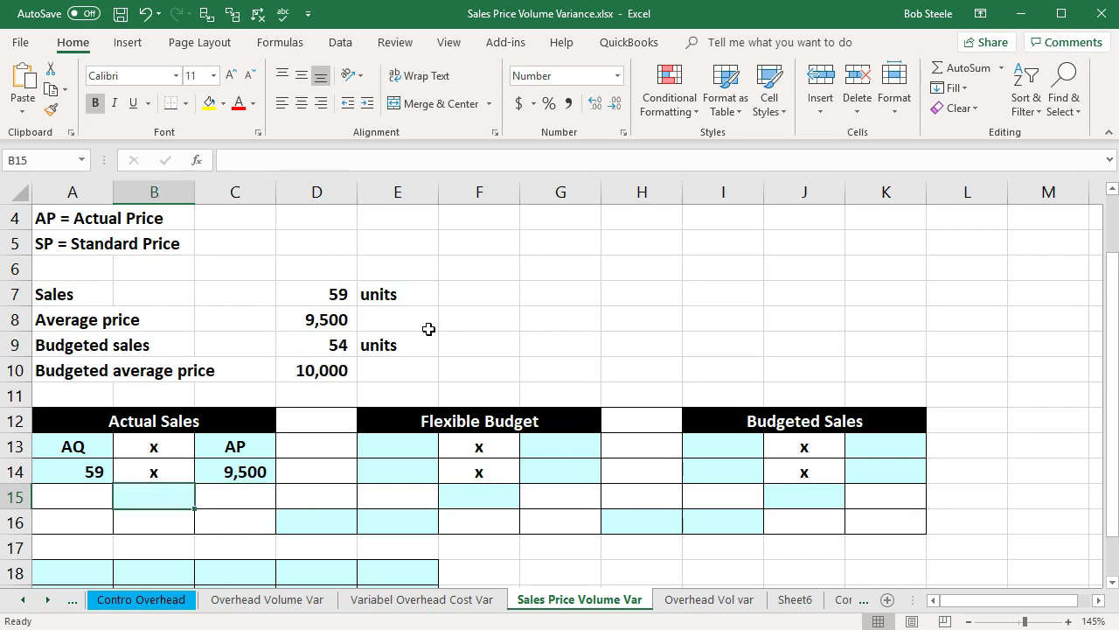
text(=)
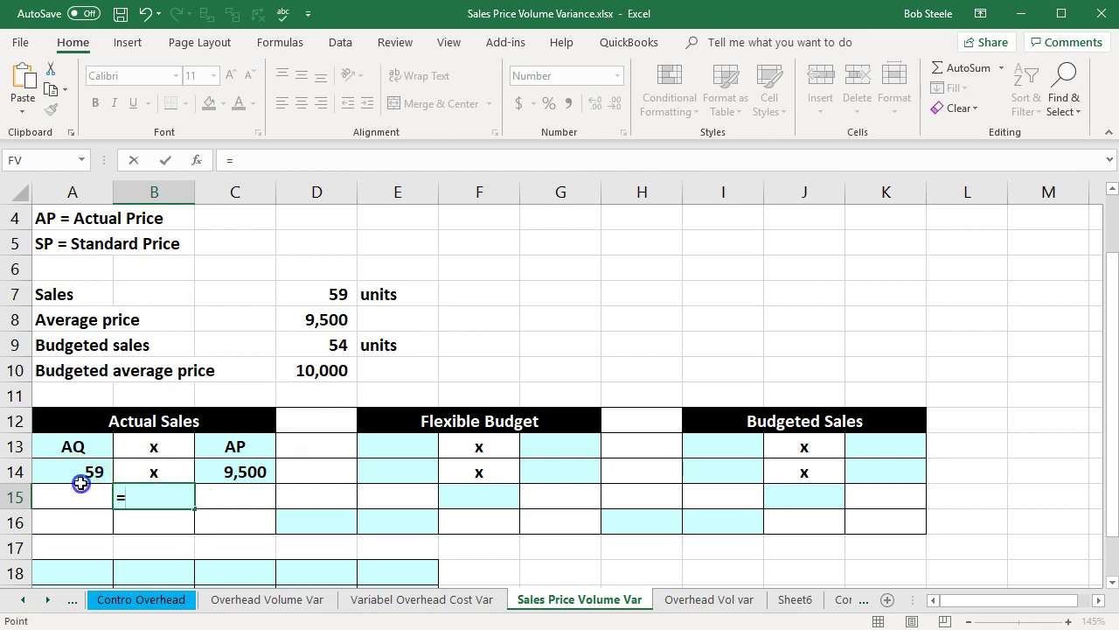
click(81, 483)
text(*)
click(217, 474)
key(Return)
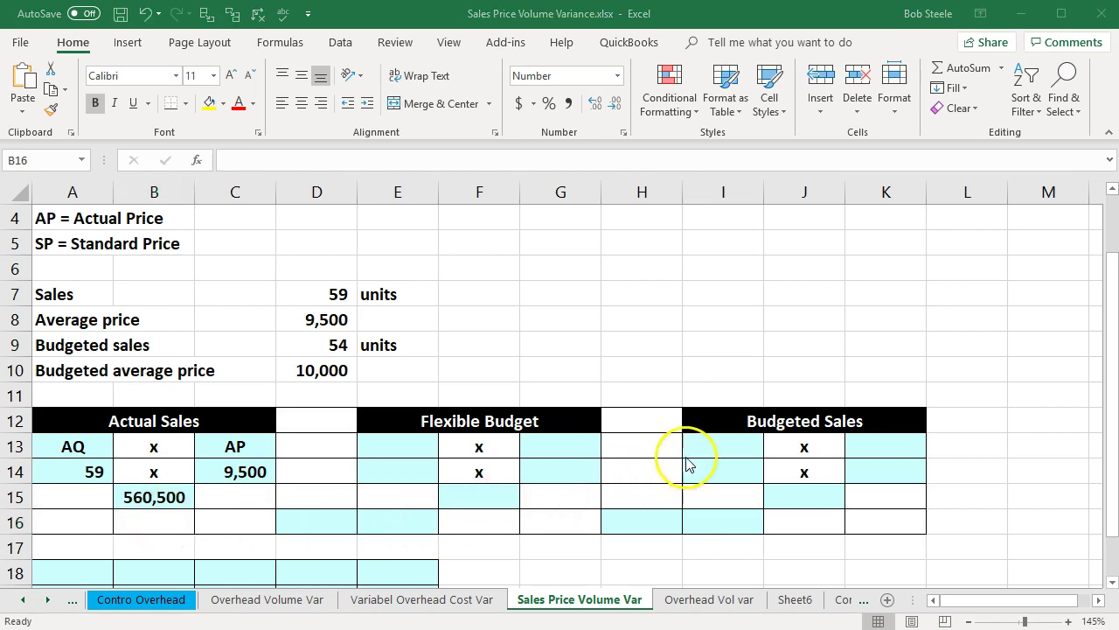
Step: Enter the label SQ in I13 under Budgeted Sales and link I14 to the budgeted sales units with =D9
click(718, 448)
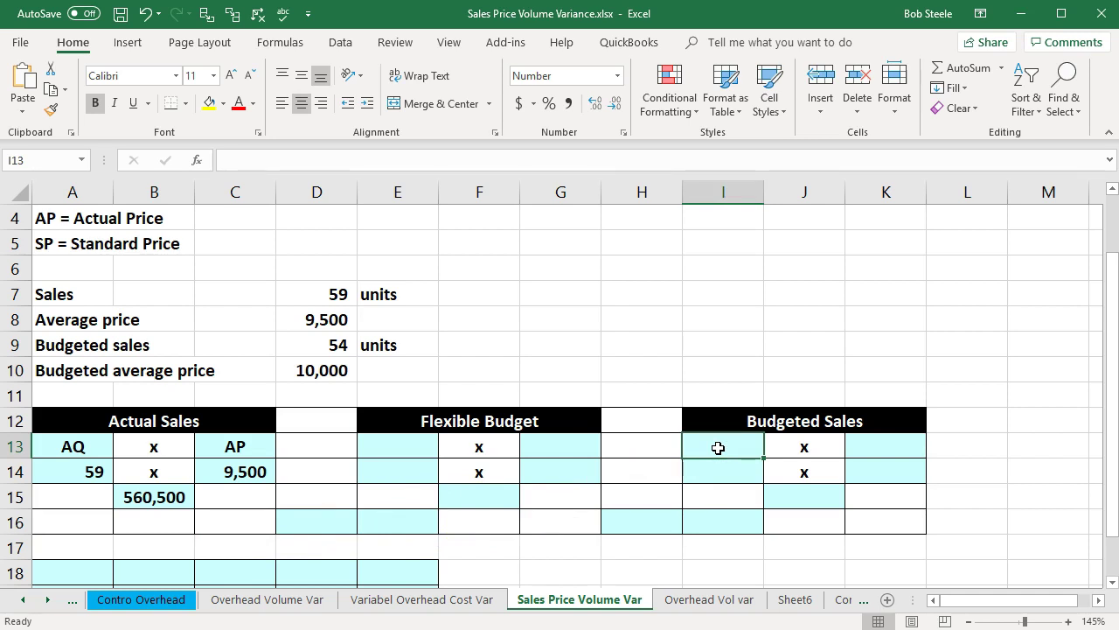
text(SP)
key(BackSpace)
text(Q)
key(Return)
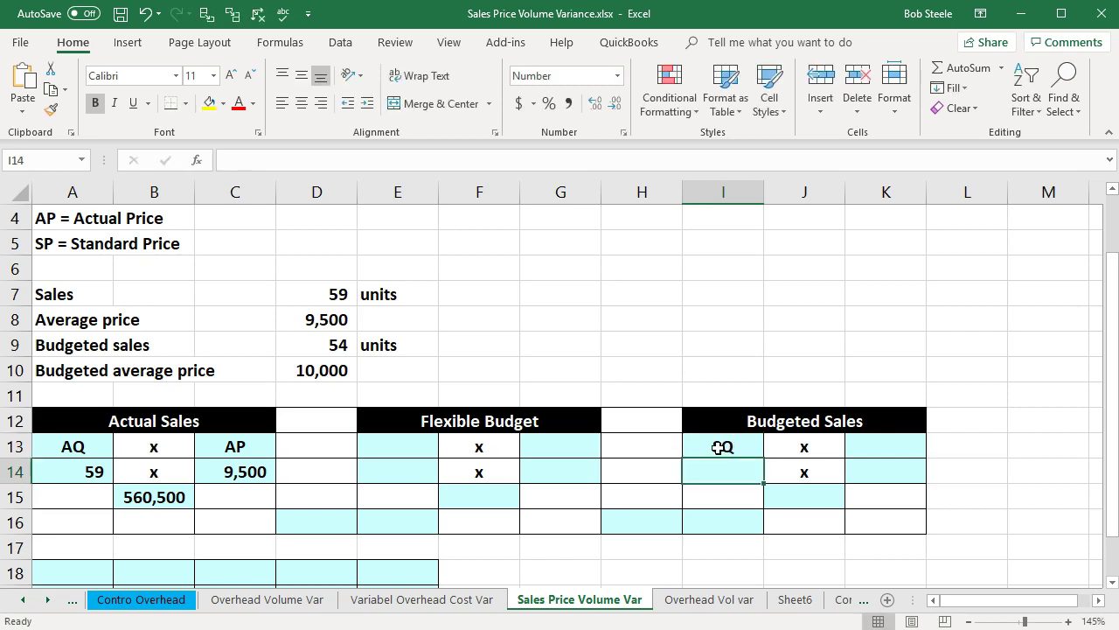
text(=)
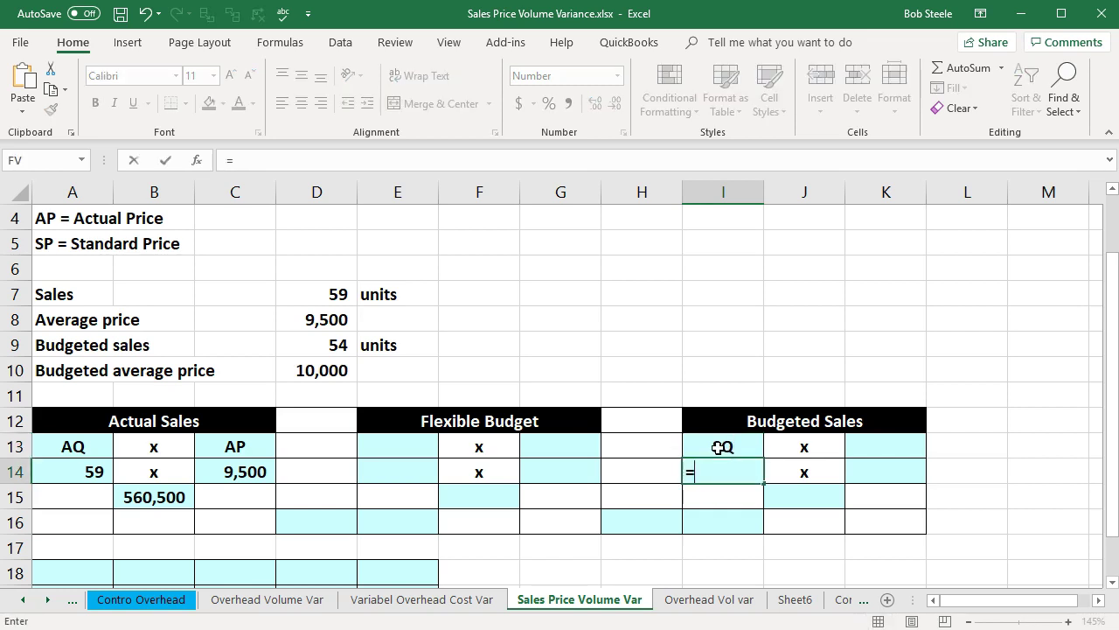
click(341, 346)
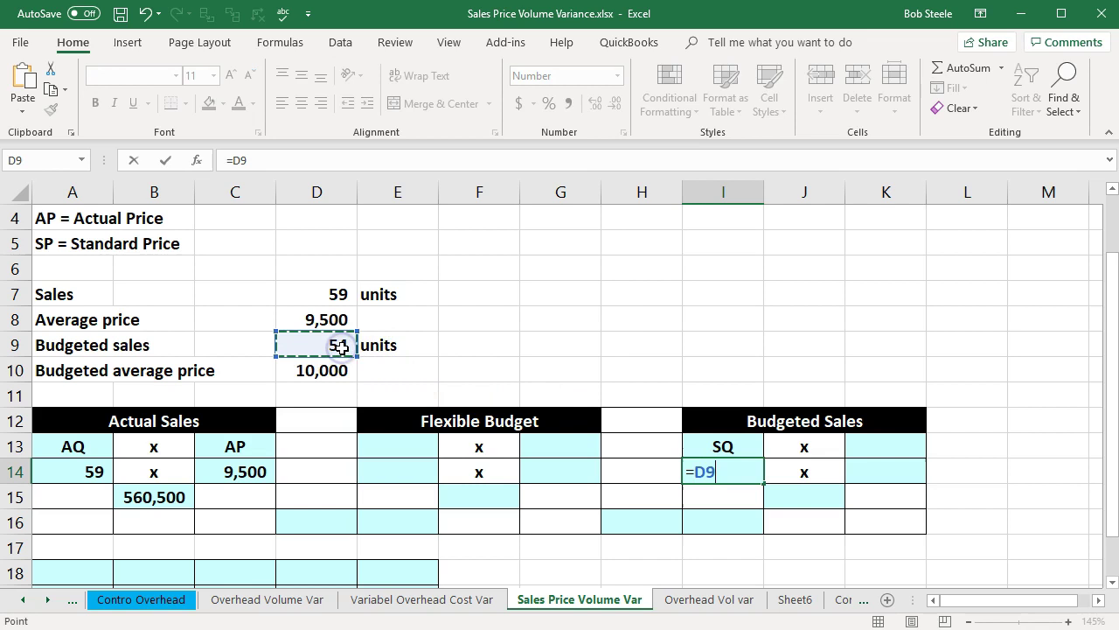
key(Return)
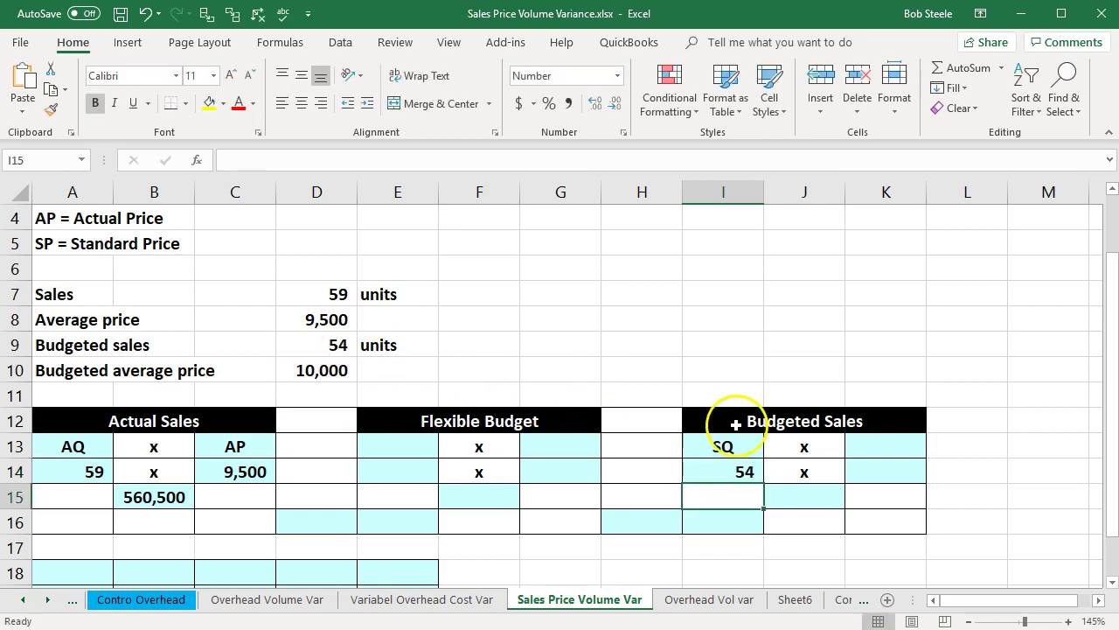
Step: Enter the label SP in K13 under Budgeted Sales and link K14 to the budgeted average price with =D10
click(876, 447)
text(SP)
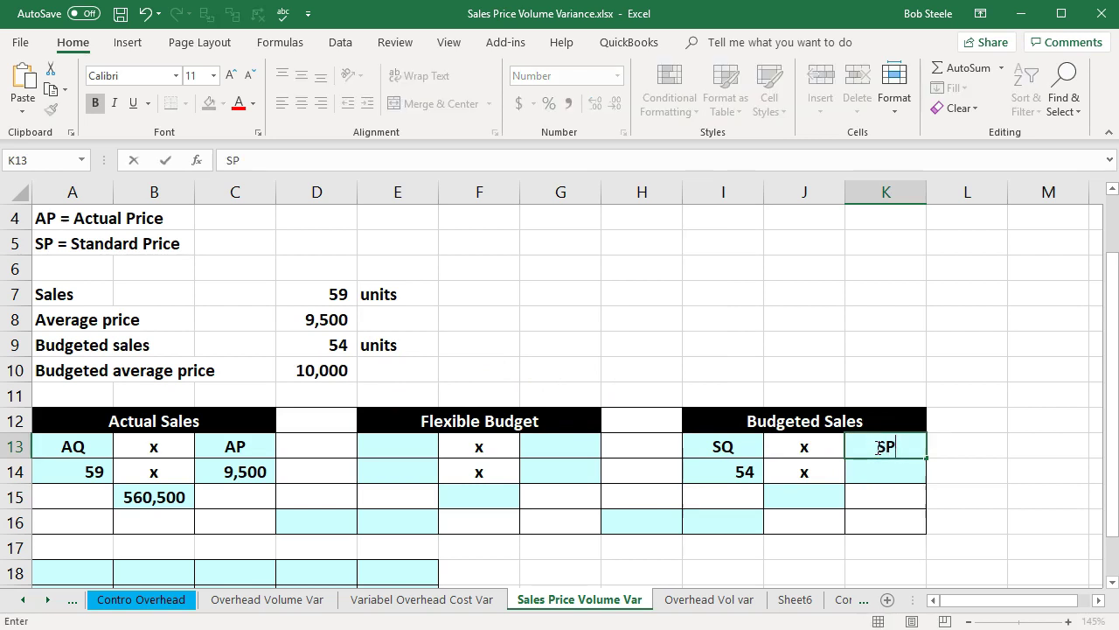
key(Return)
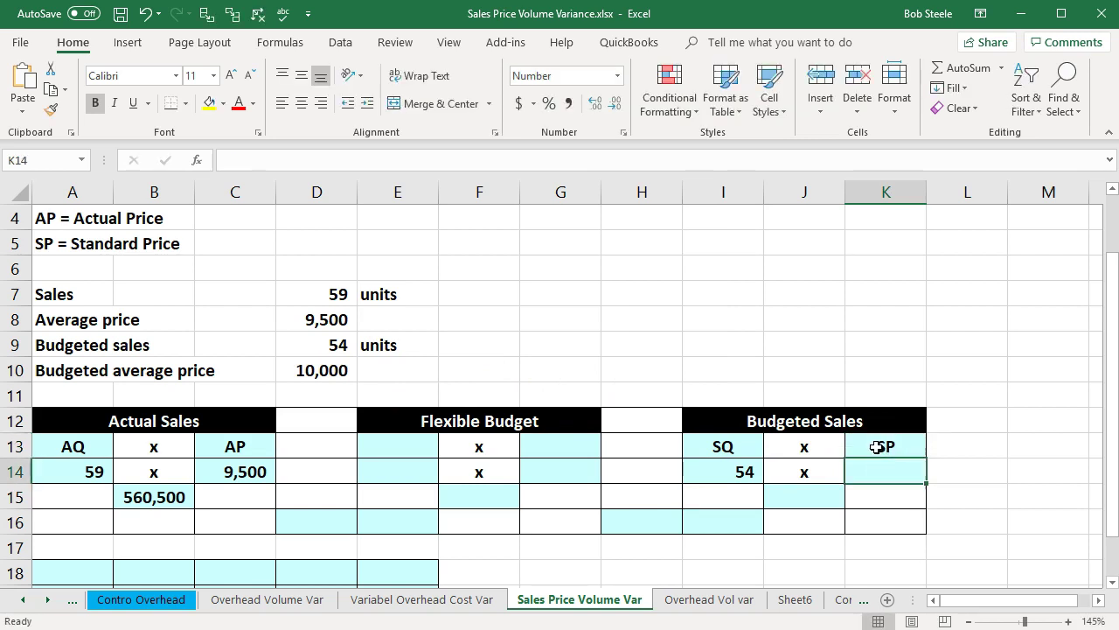
text(=)
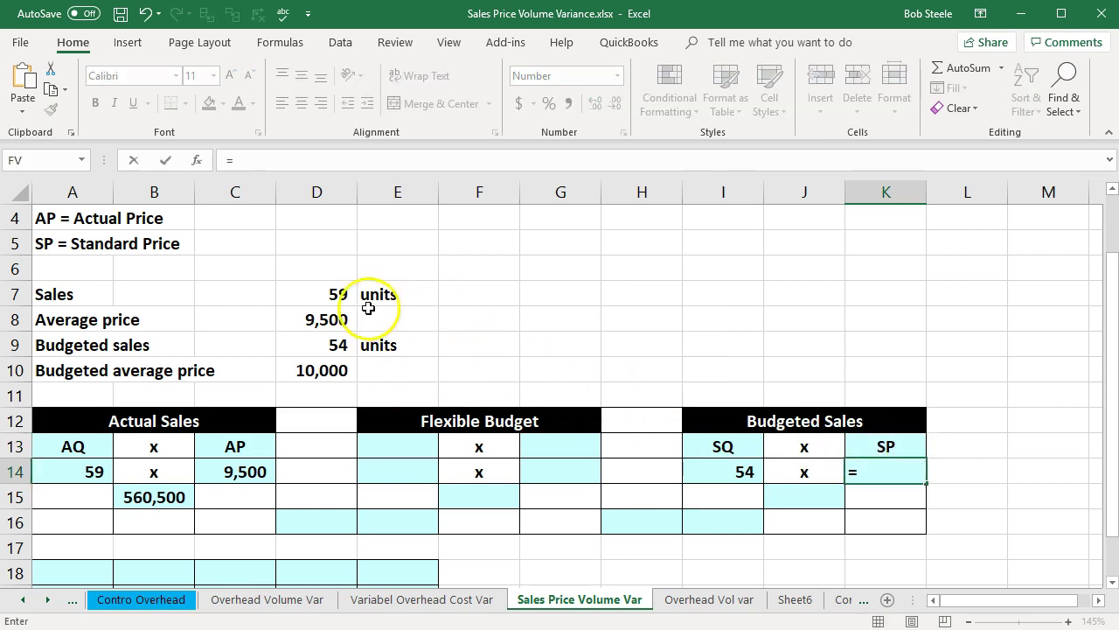
click(315, 370)
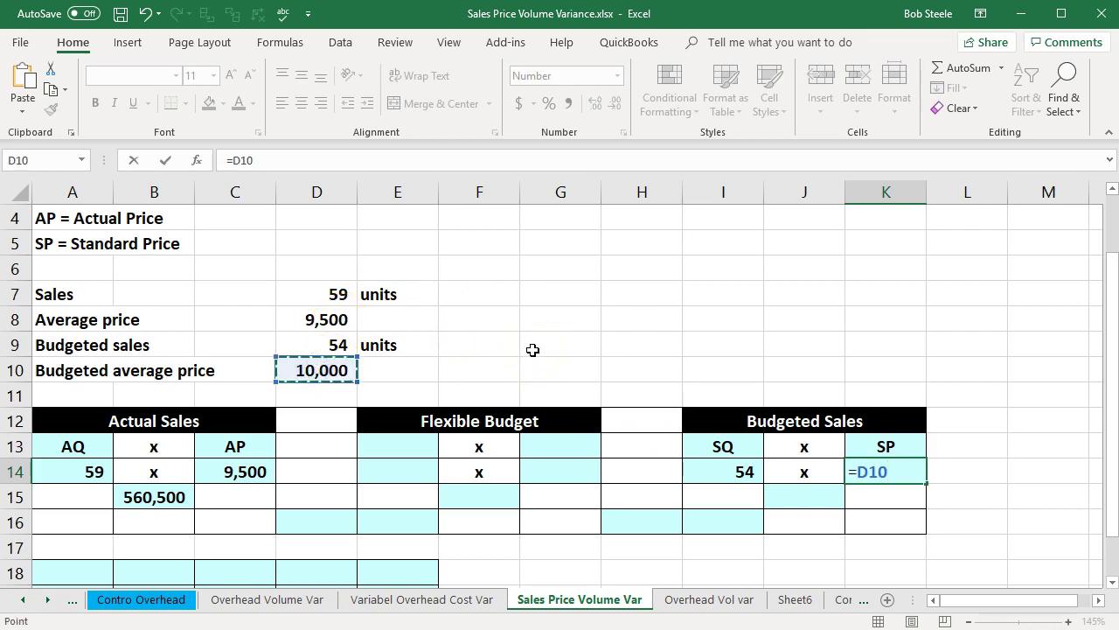
key(Return)
Step: Calculate total budgeted sales in J15 by multiplying standard quantity by standard price with =I14*K14
click(796, 497)
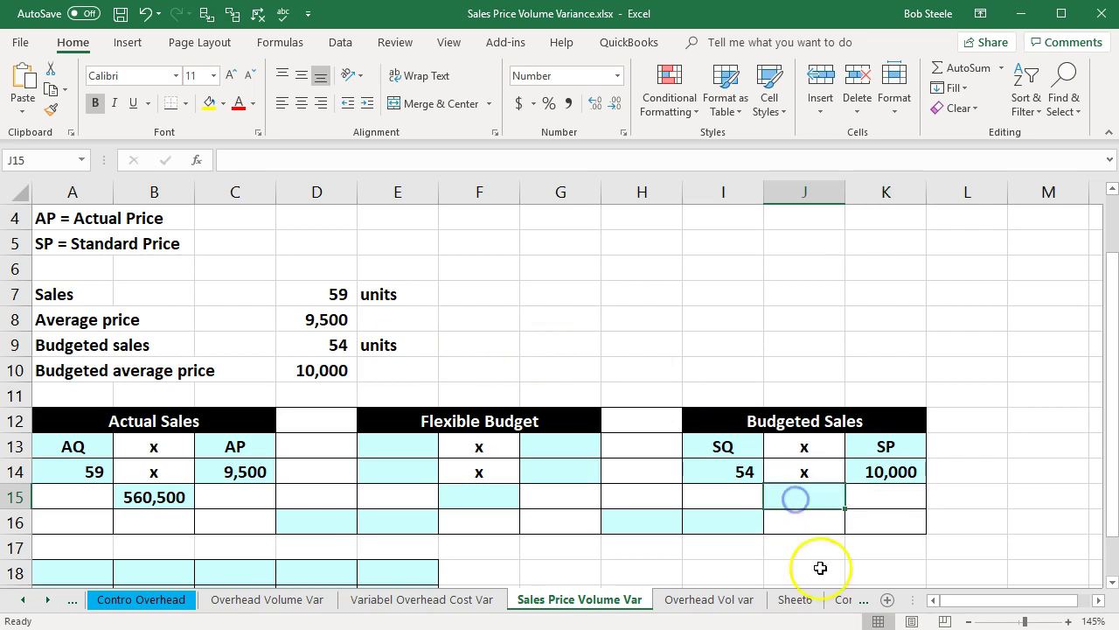
text(=)
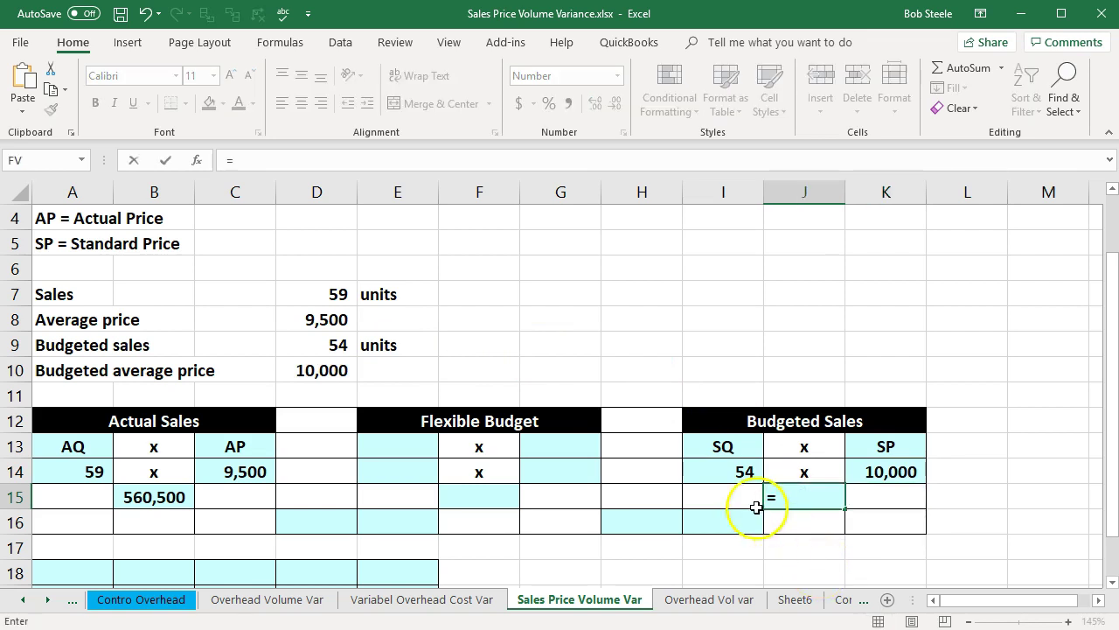
click(737, 470)
text(*)
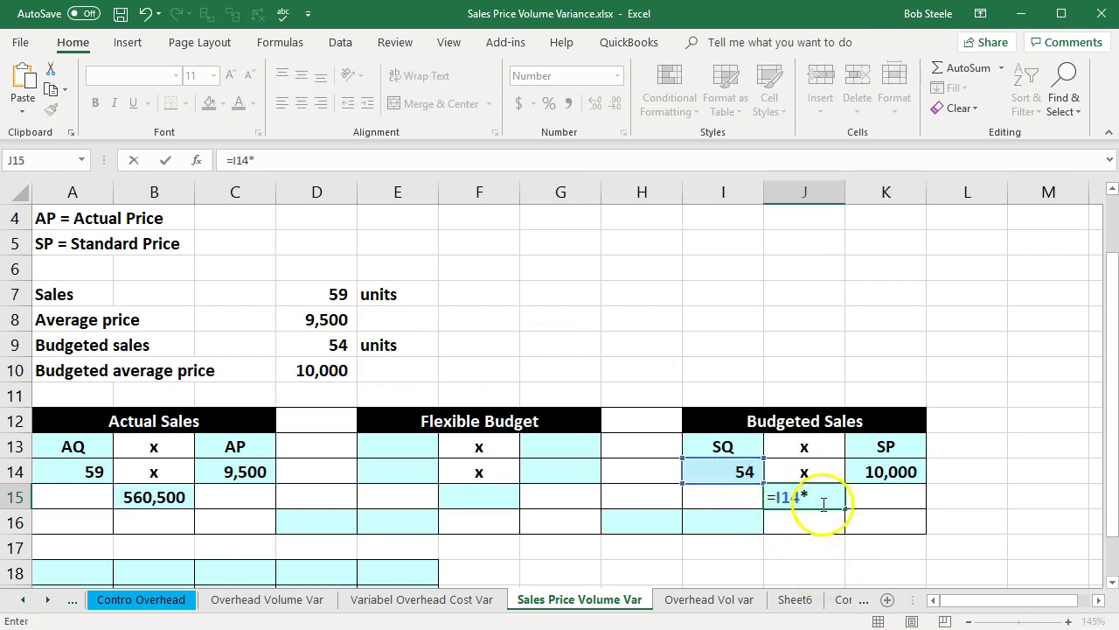
click(862, 481)
key(Return)
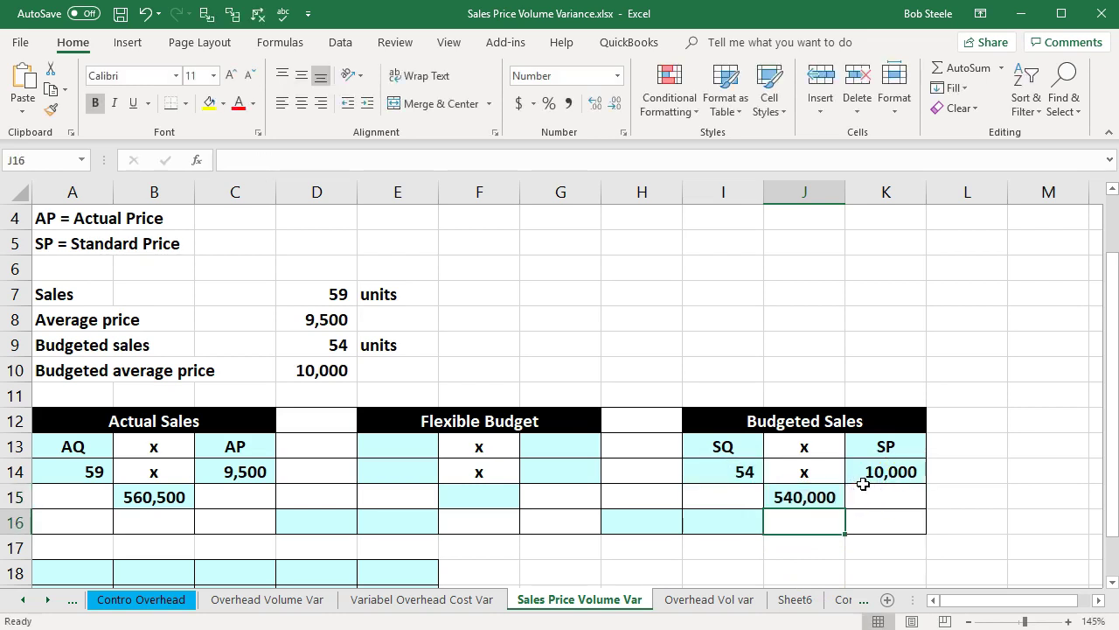
key(XF86Calculator)
drag(791, 96, 447, 119)
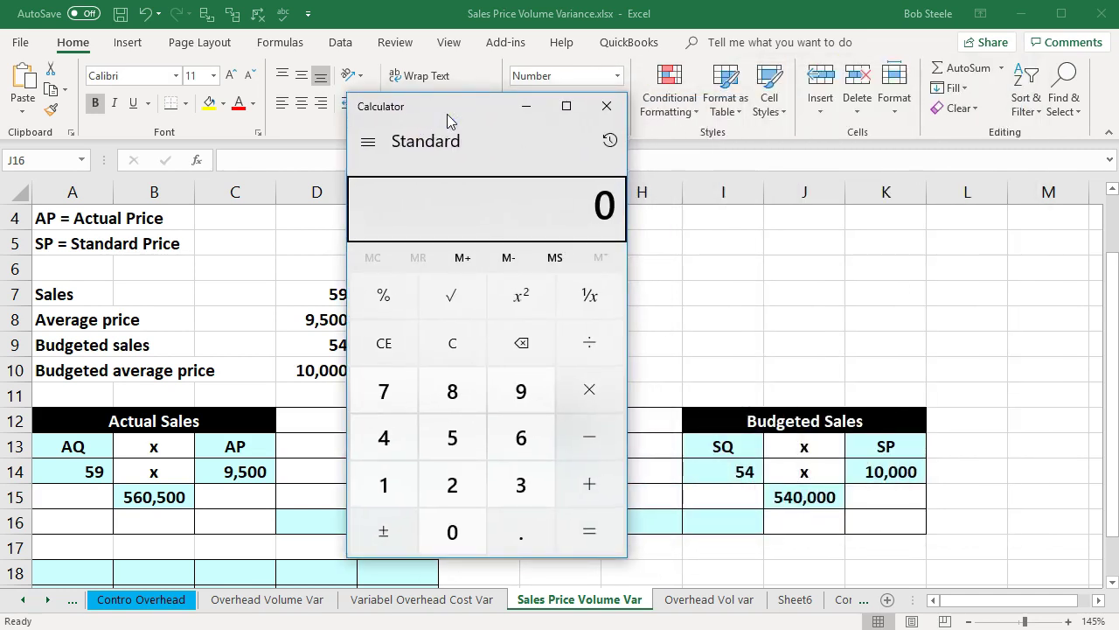
click(454, 344)
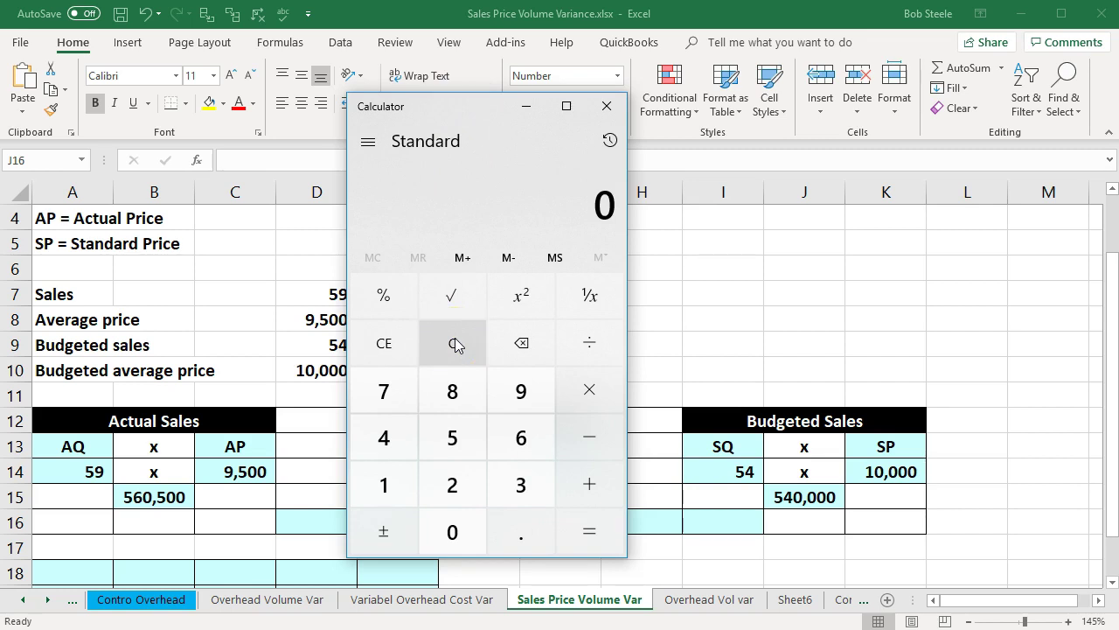
text(560500-540000=)
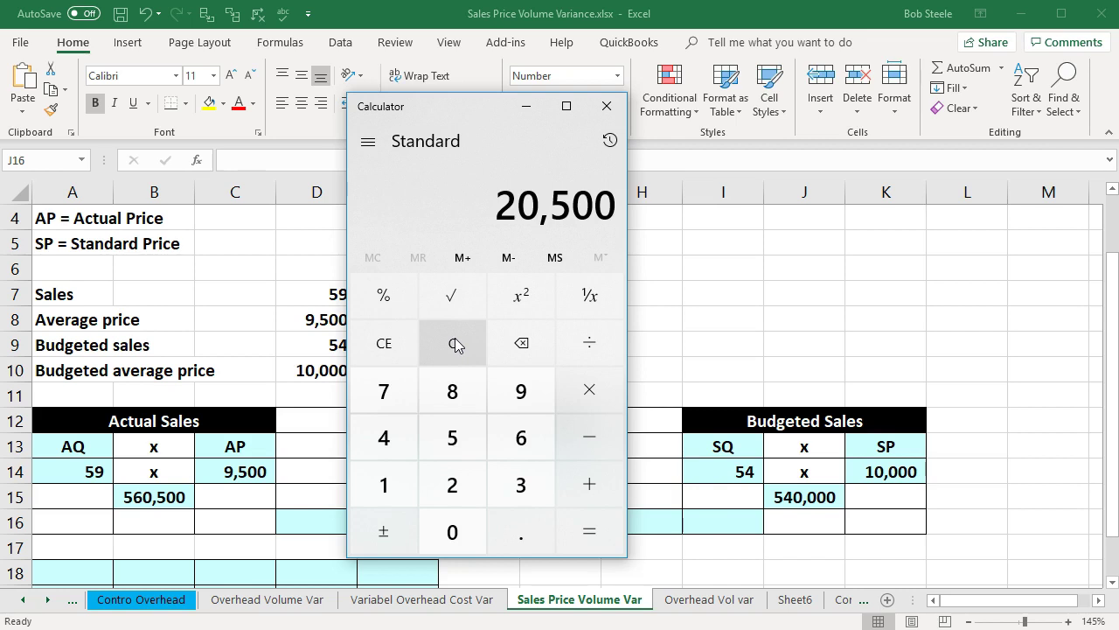
click(605, 106)
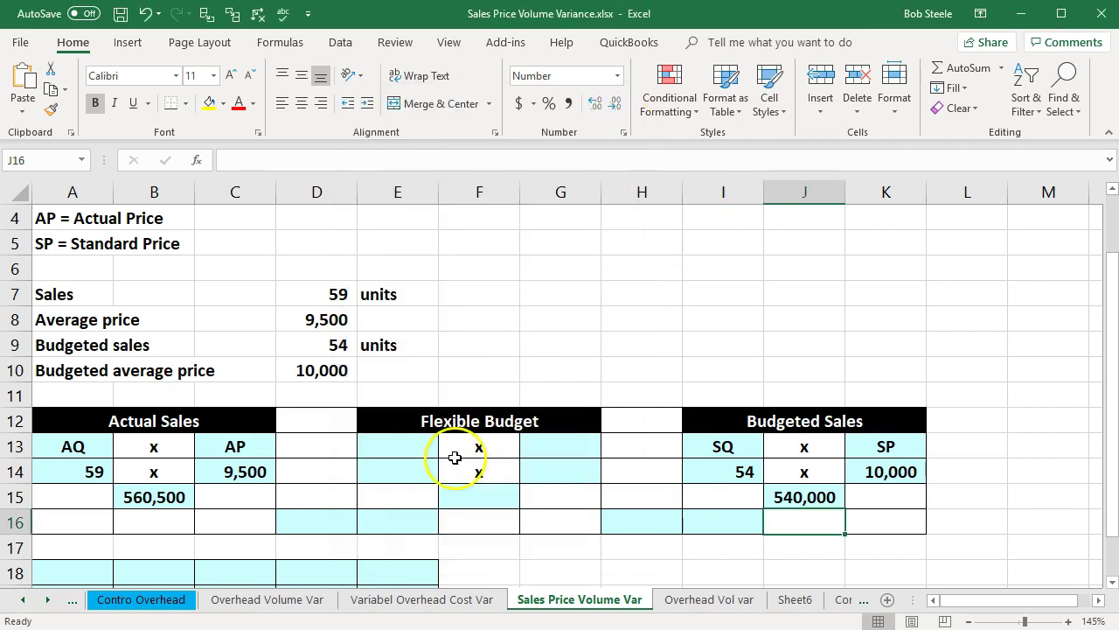
Step: Enter the labels AP in E13 and SP in G13 under Flexible Budget
click(405, 445)
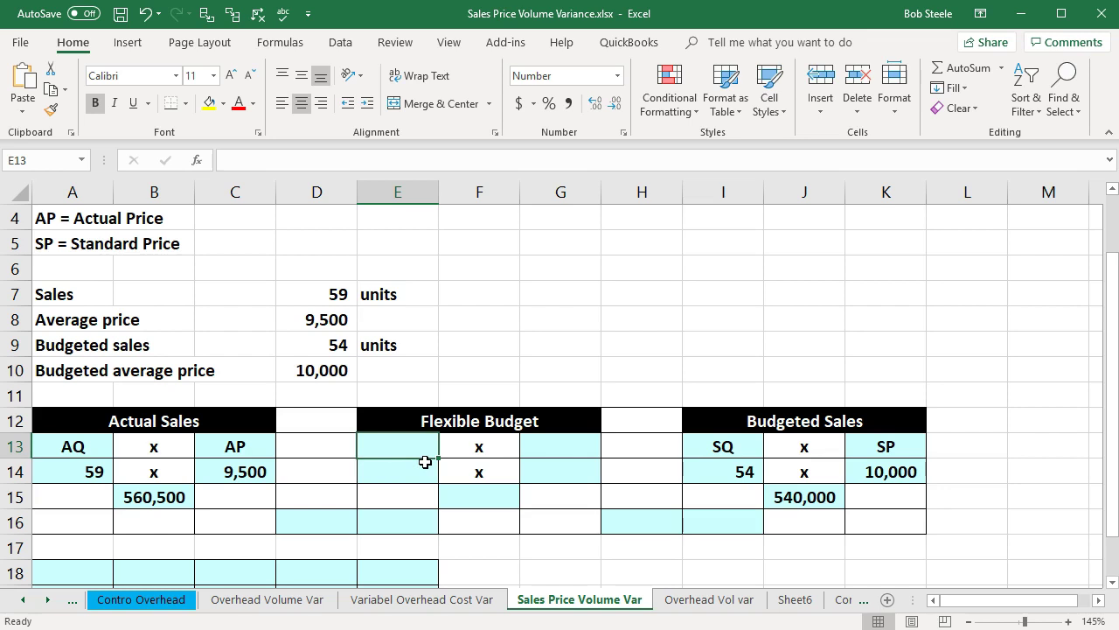
text(AP)
key(Right)
key(Right)
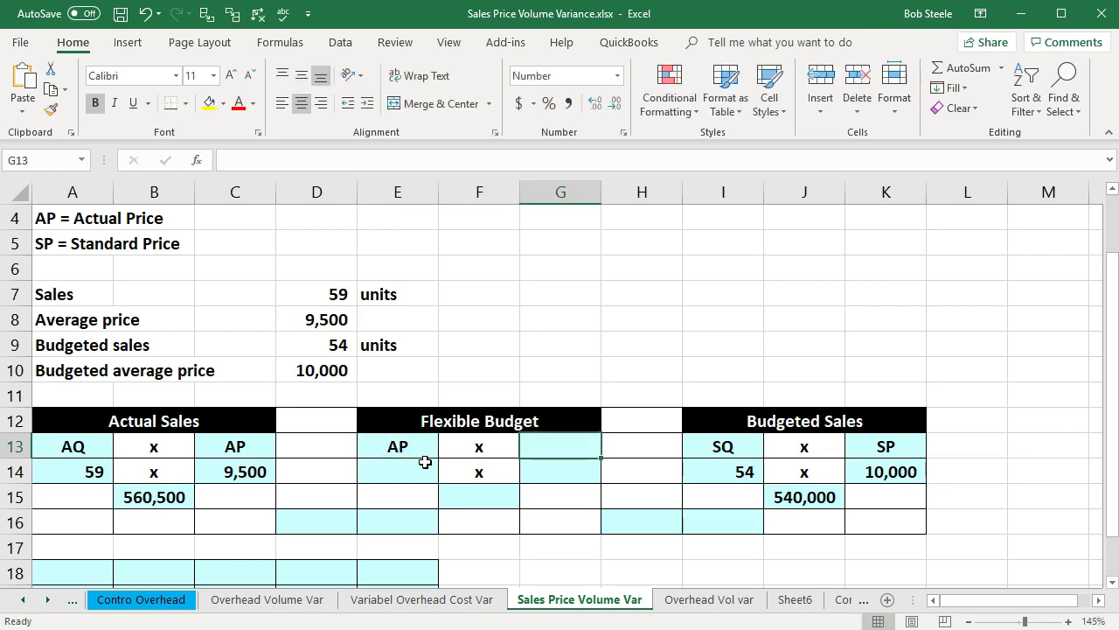
text(SP)
key(Return)
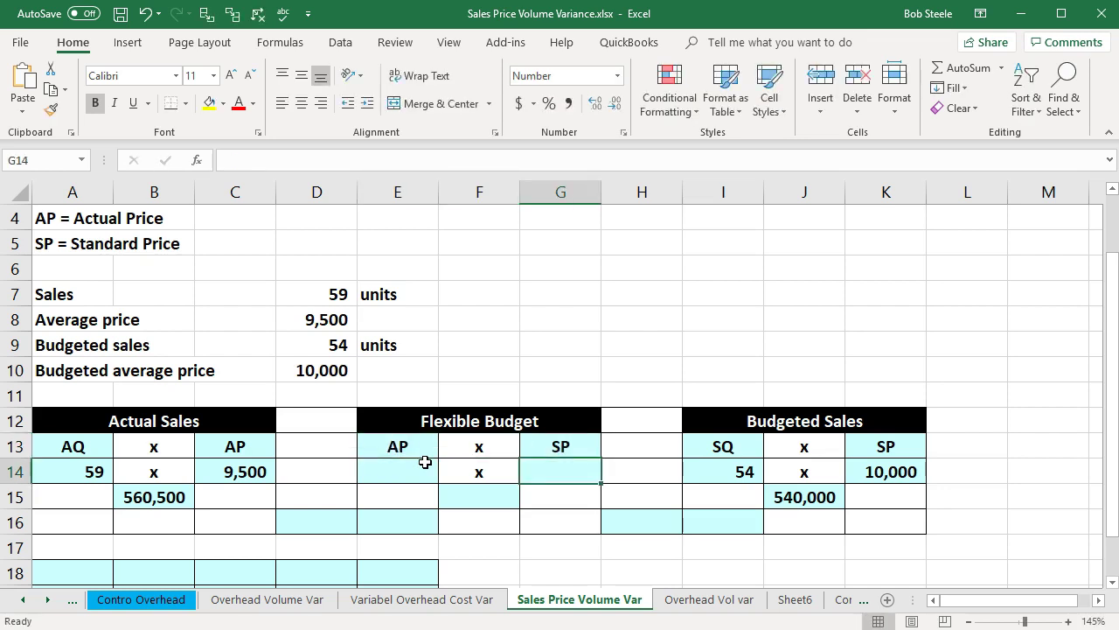
Step: Replace the label in E13 under Flexible Budget with AQ
key(Left)
key(Left)
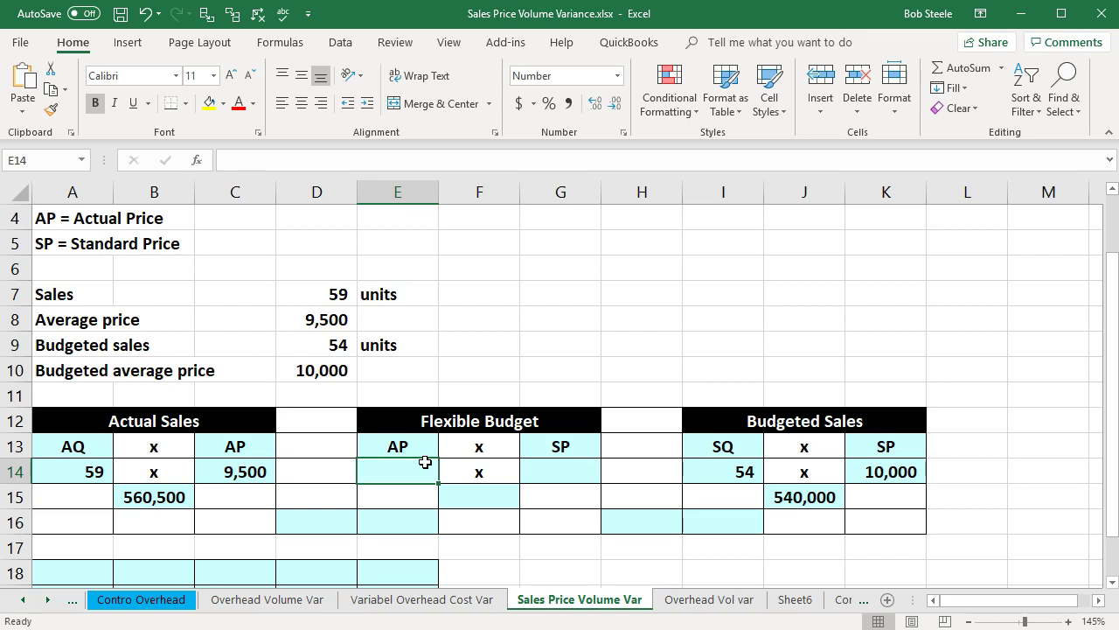
key(Up)
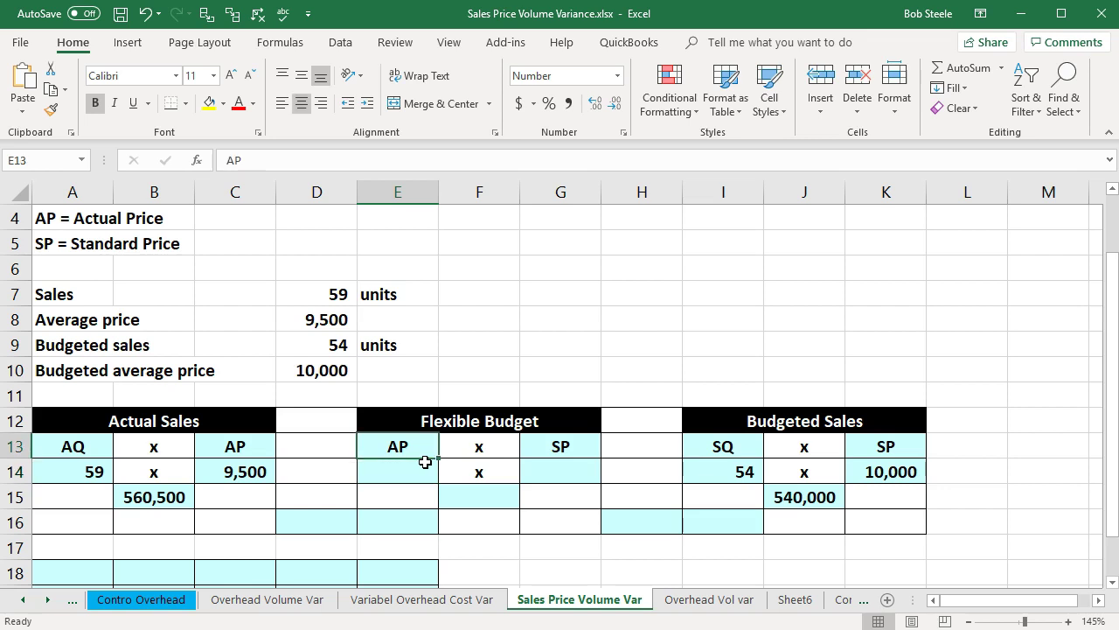
text(AQ)
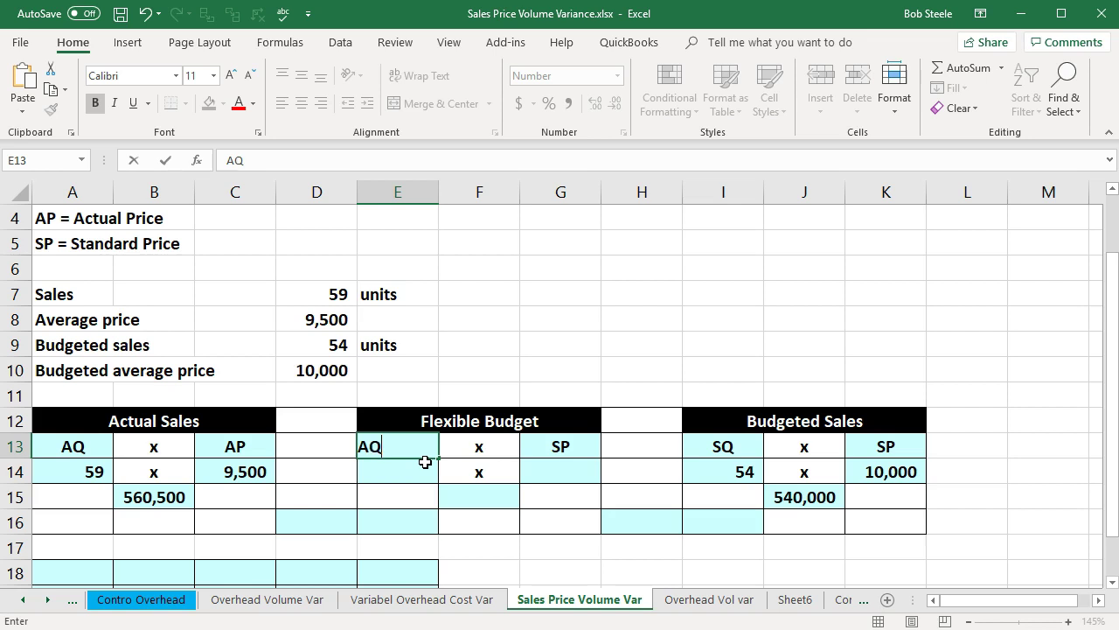
key(Return)
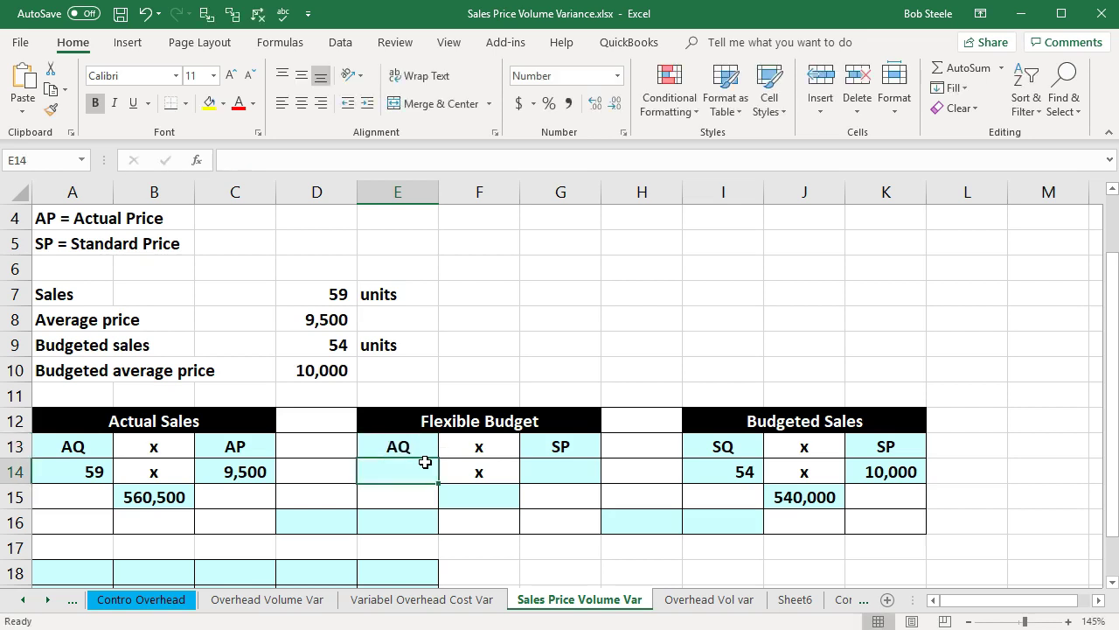
Step: Link E14 under Flexible Budget to the actual quantity in Actual Sales with =A14
text(=)
key(Left)
key(Left)
key(Left)
key(Left)
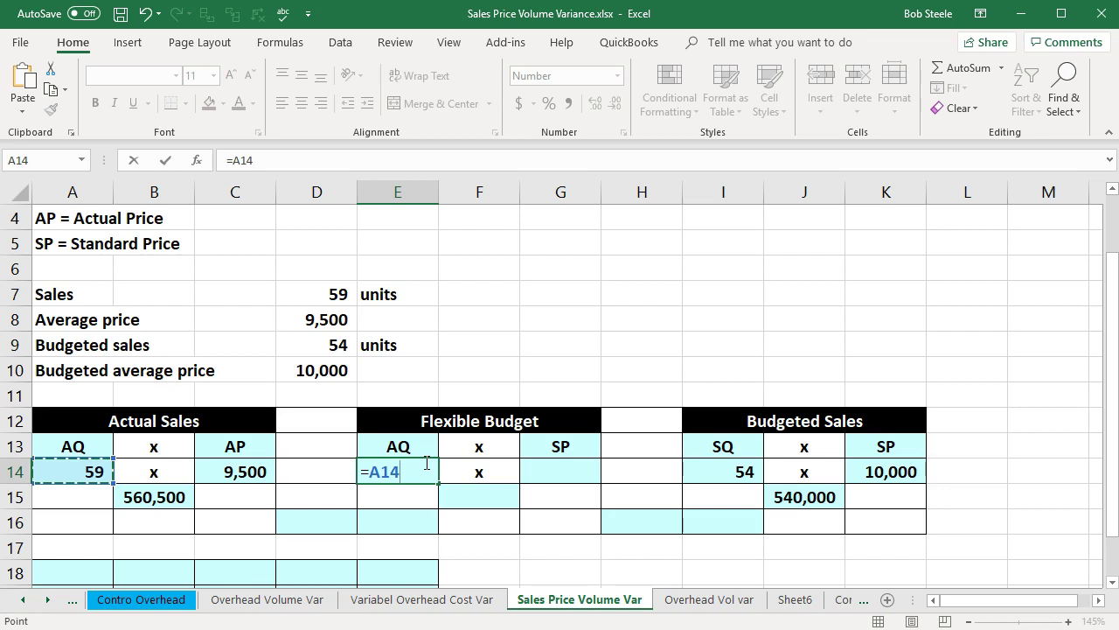
key(Tab)
Step: Link G14 under Flexible Budget to the standard price in Budgeted Sales with =K14
key(Tab)
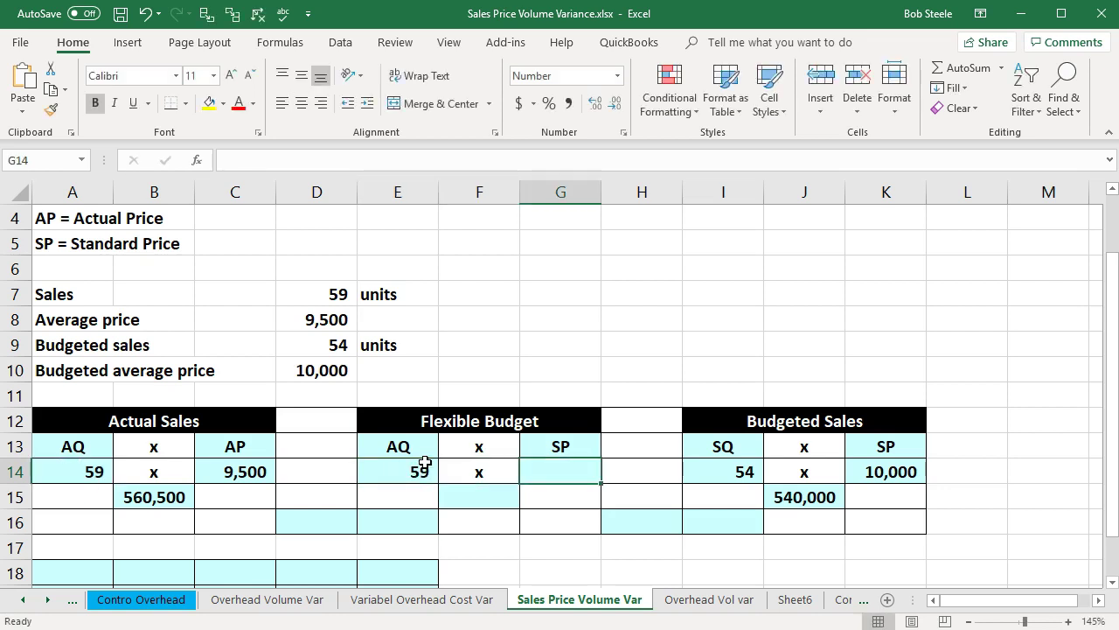
text(=)
key(Right)
key(Right)
key(Right)
key(Right)
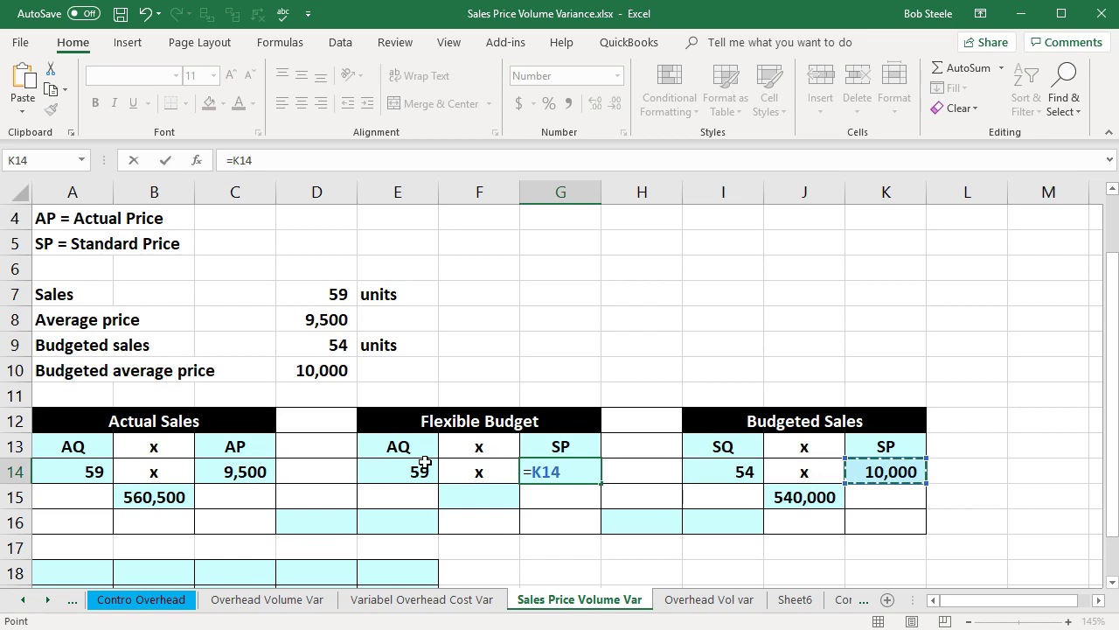
key(Return)
Step: Calculate the flexible budget total in F15 by multiplying actual quantity by standard price with =E14*G14
key(Tab)
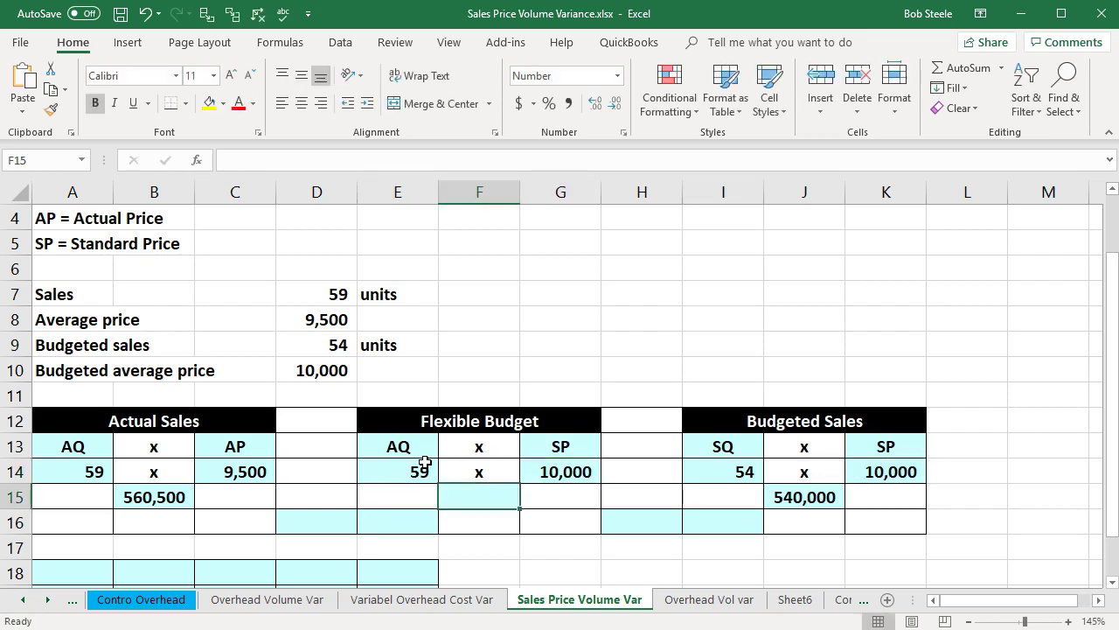
text(=)
click(424, 462)
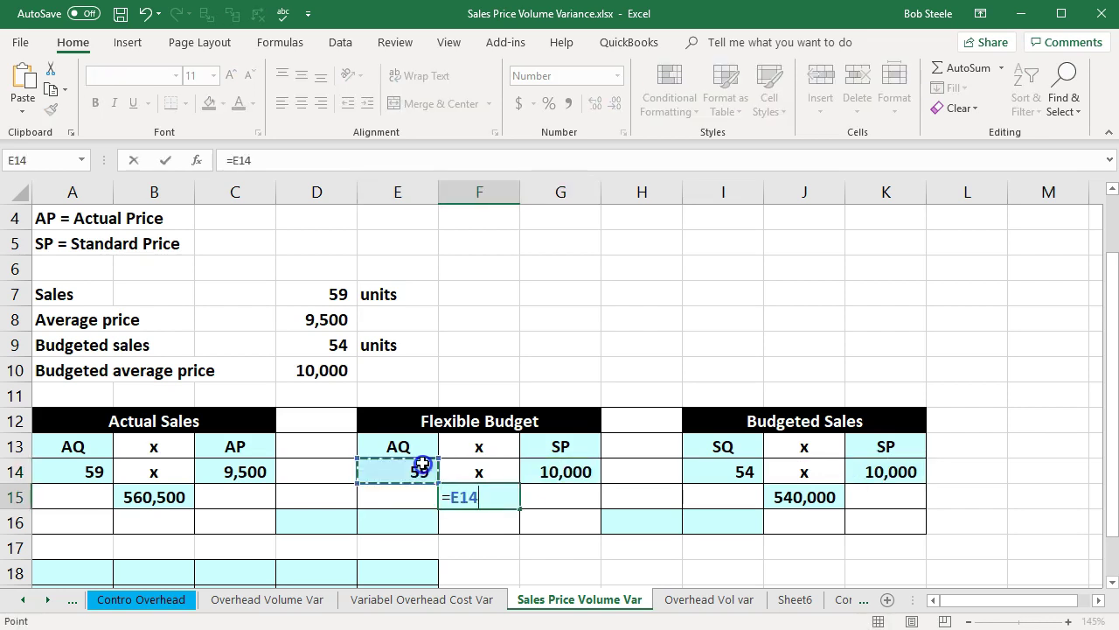
text(*)
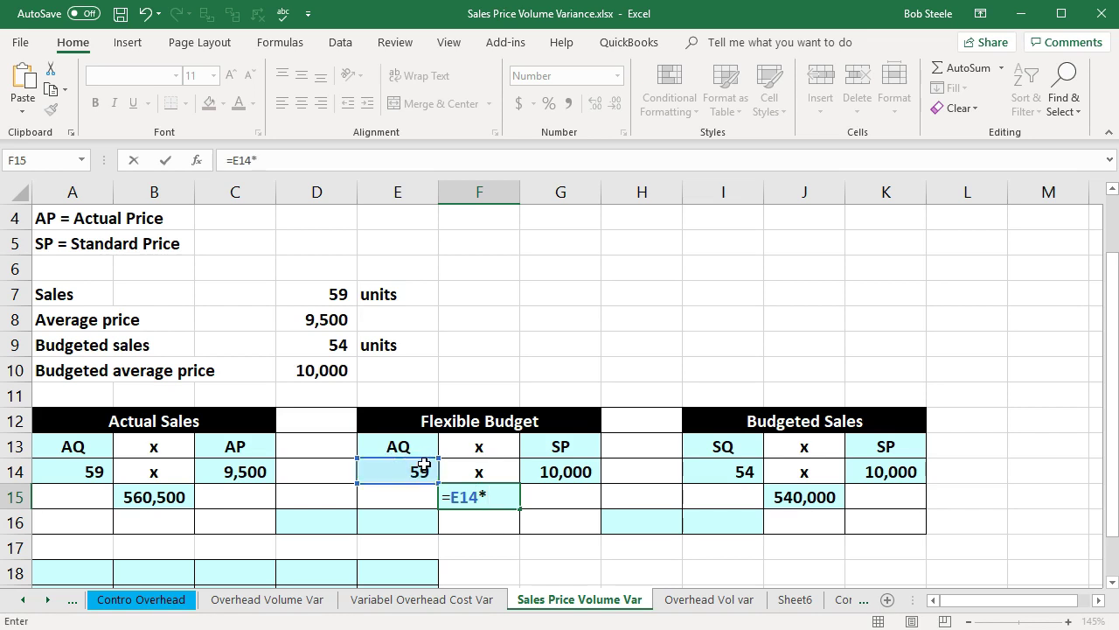
click(531, 472)
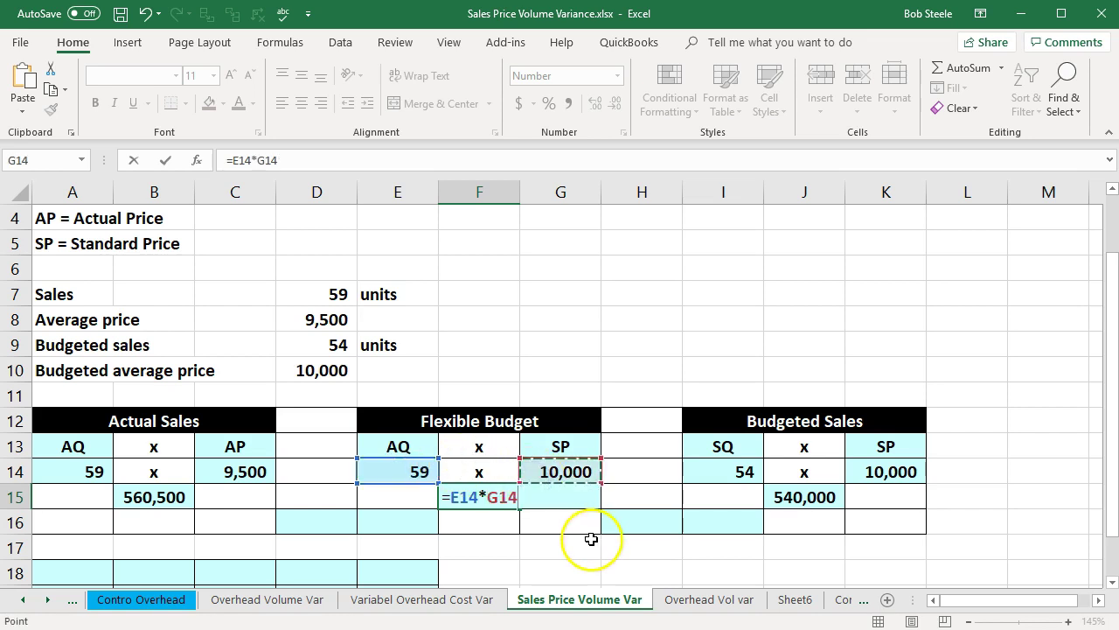
key(Return)
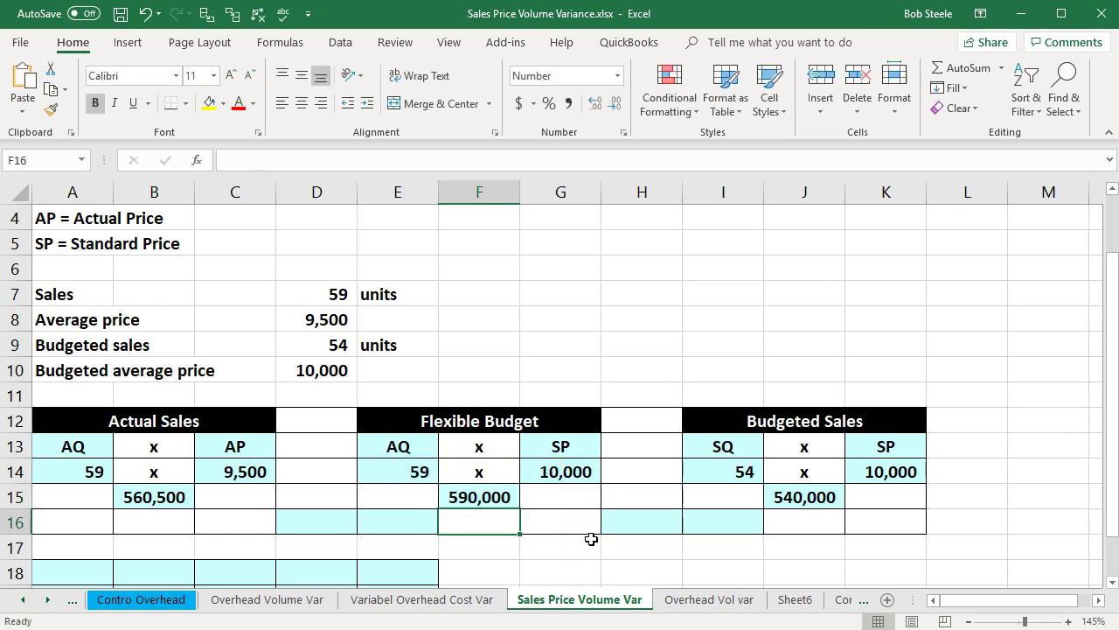
Step: Calculate the variance between the flexible budget and actual sales in D16 with =F15-B15
click(311, 527)
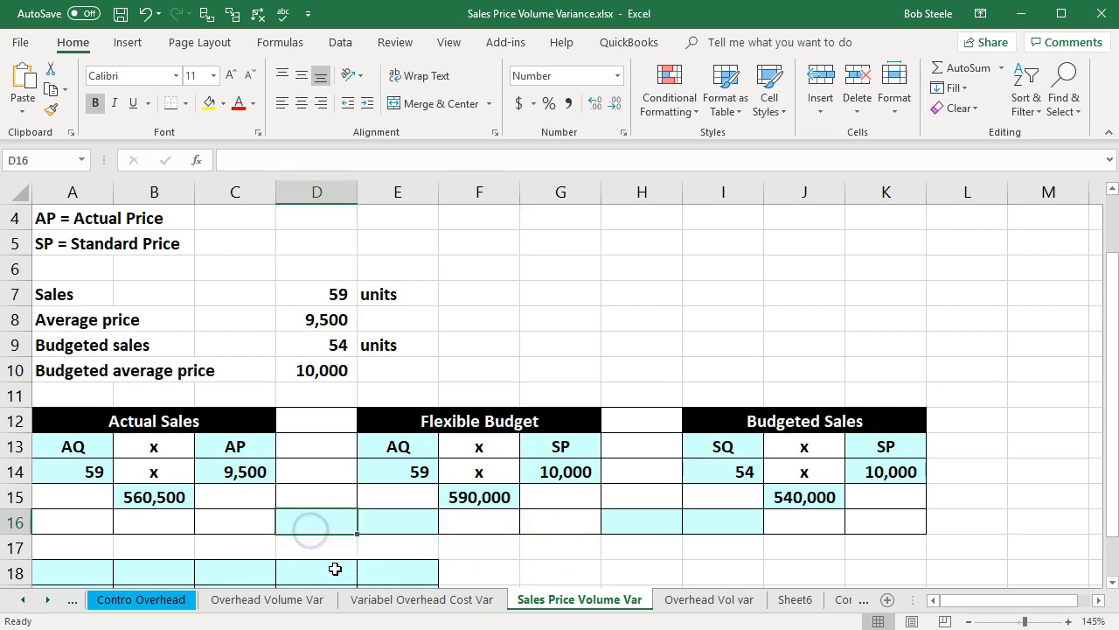
text(=)
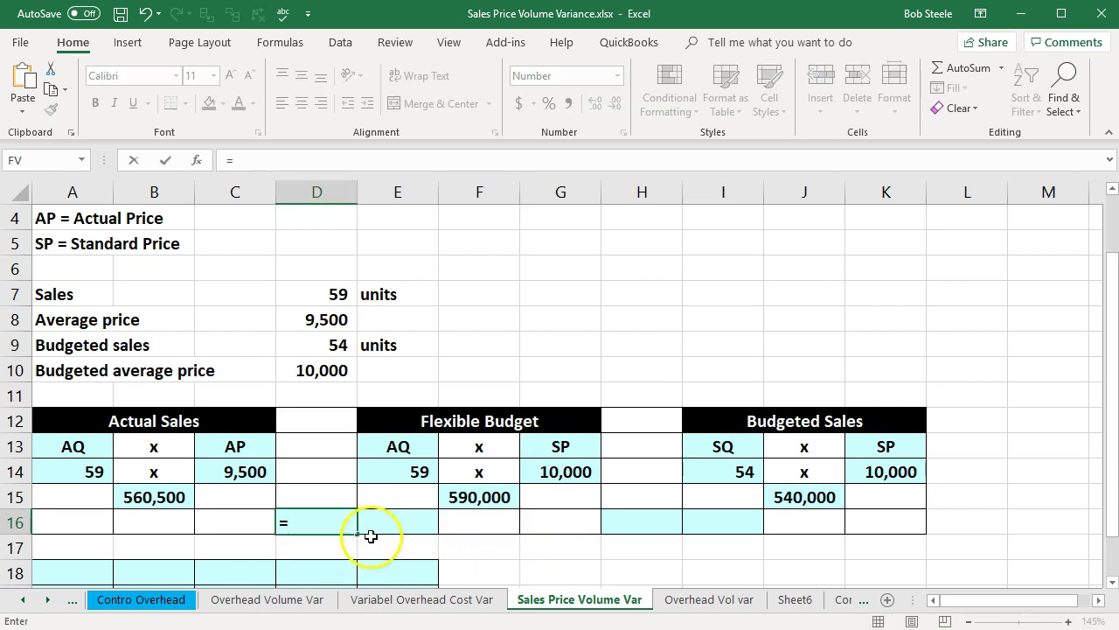
click(459, 497)
text(-)
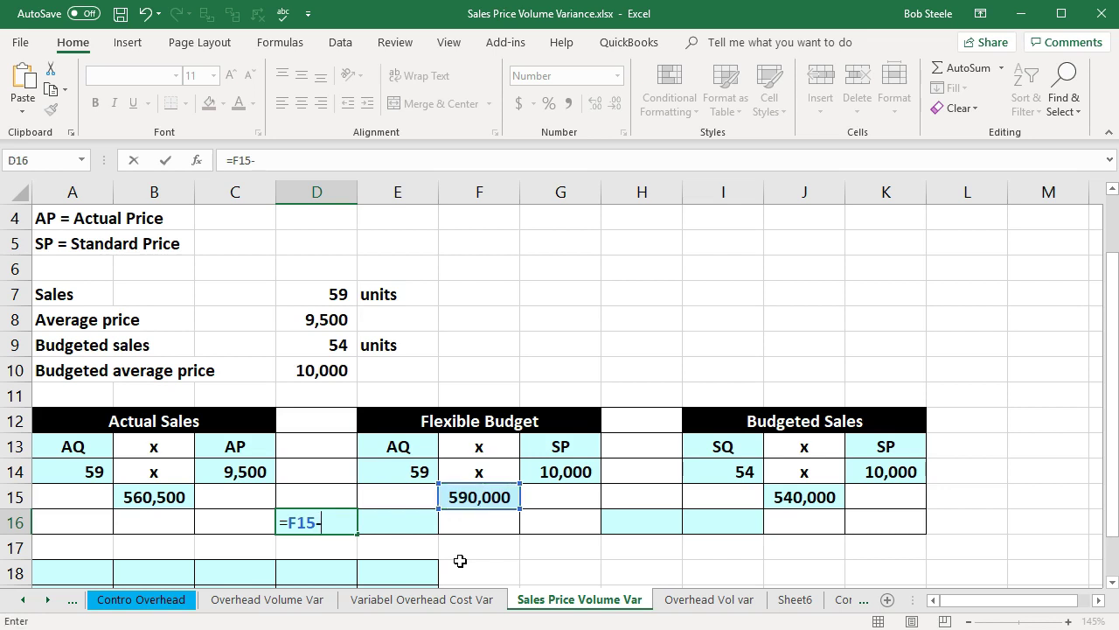
click(146, 497)
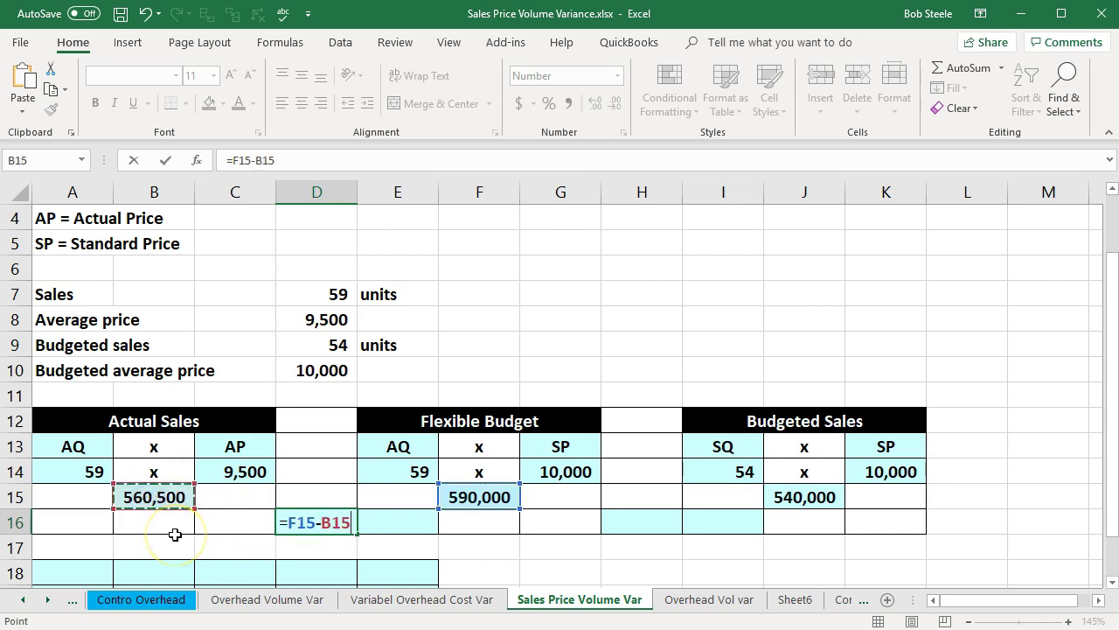
key(Return)
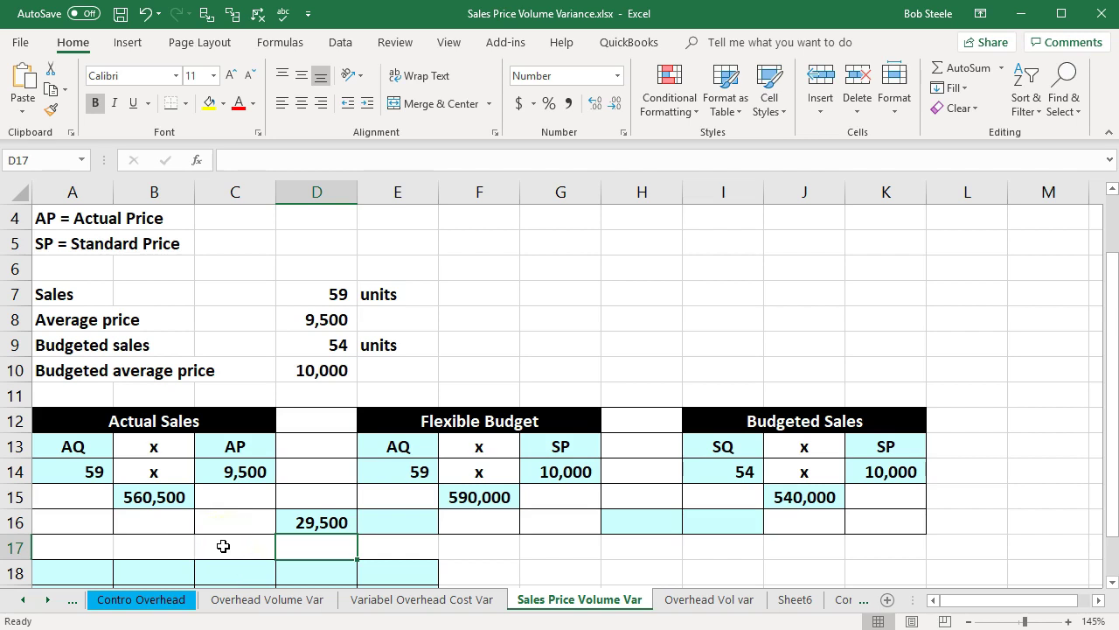
Step: Compare the quantity and price labels and the prices in row 14 between Actual Sales and Flexible Budget
click(91, 442)
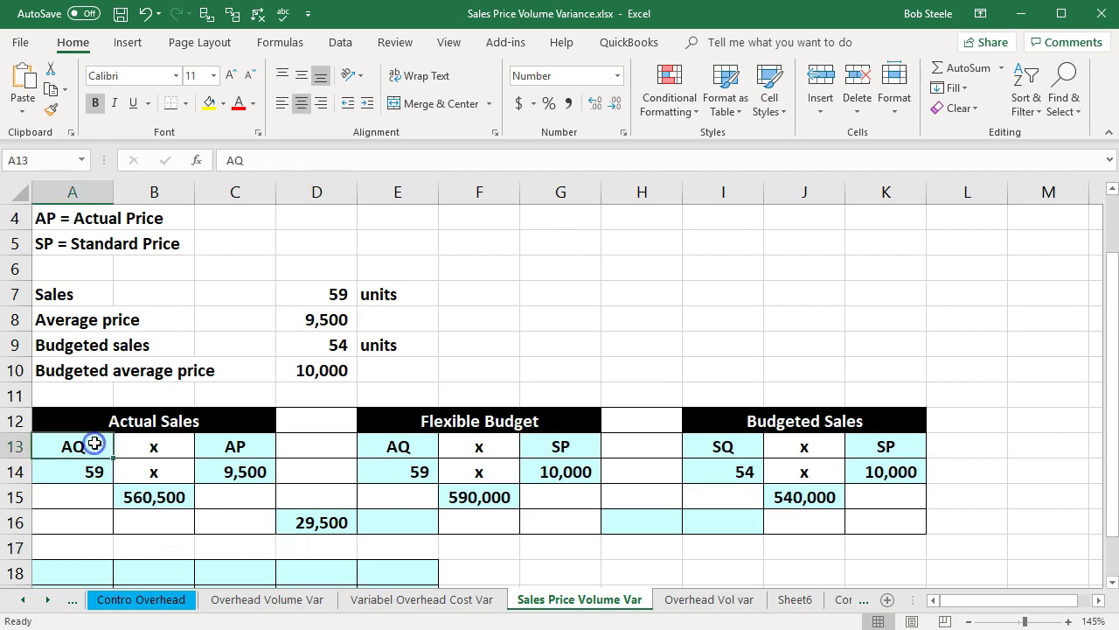
click(382, 443)
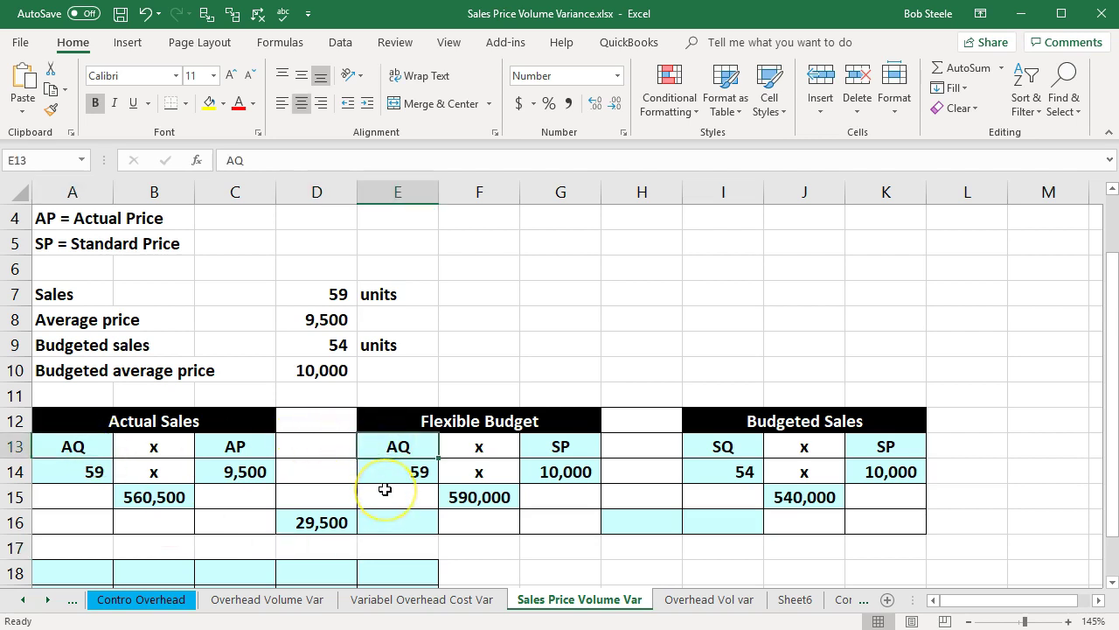
click(253, 447)
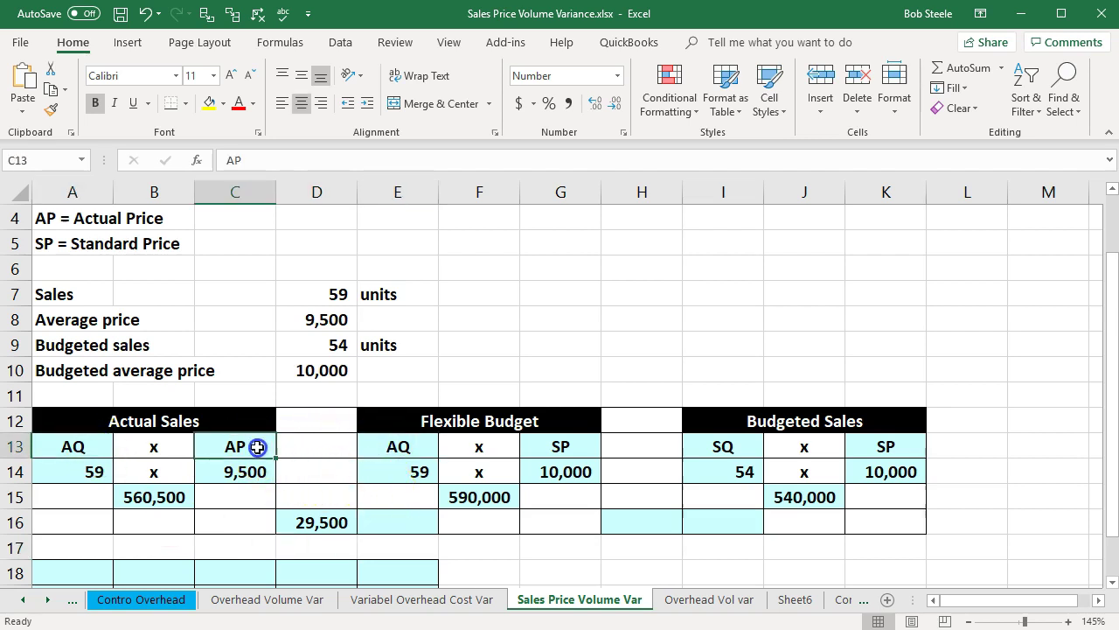
click(546, 448)
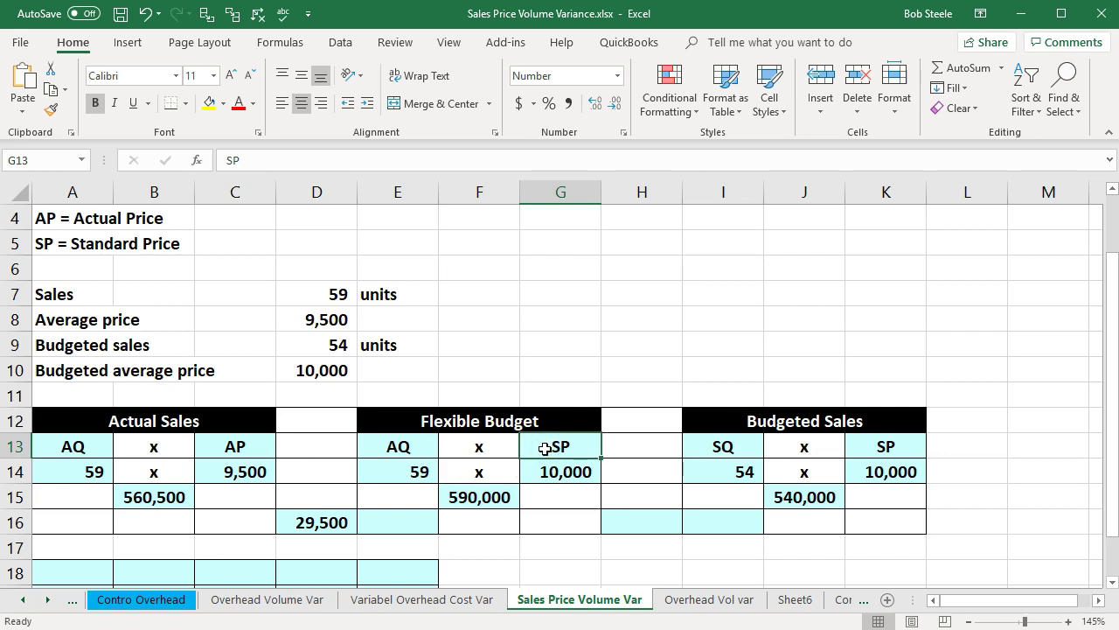
click(252, 448)
click(581, 441)
click(235, 450)
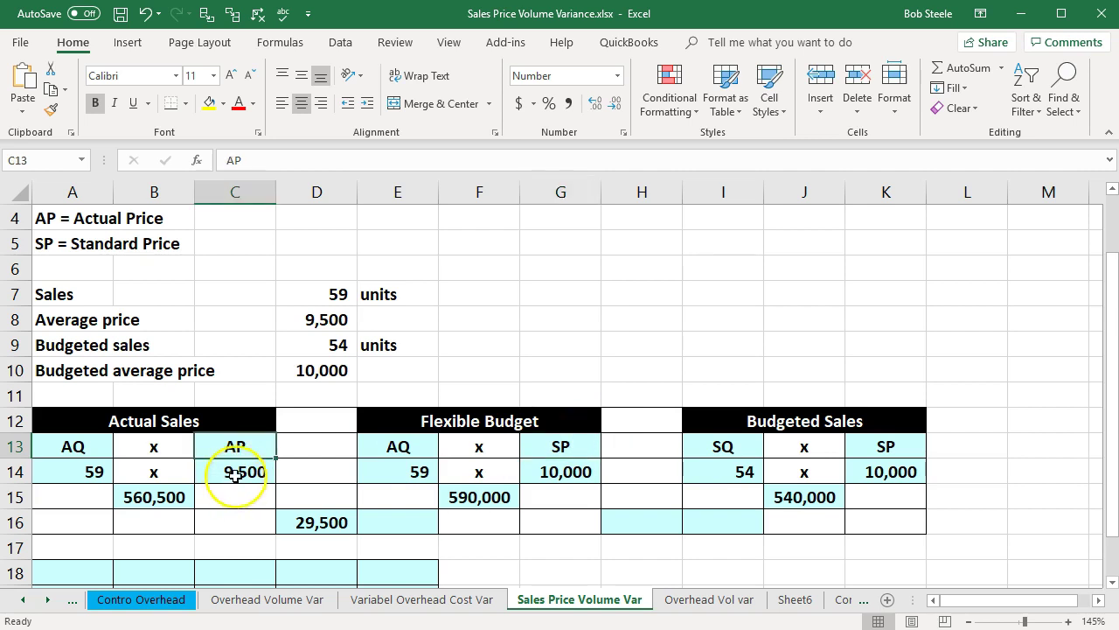
click(234, 472)
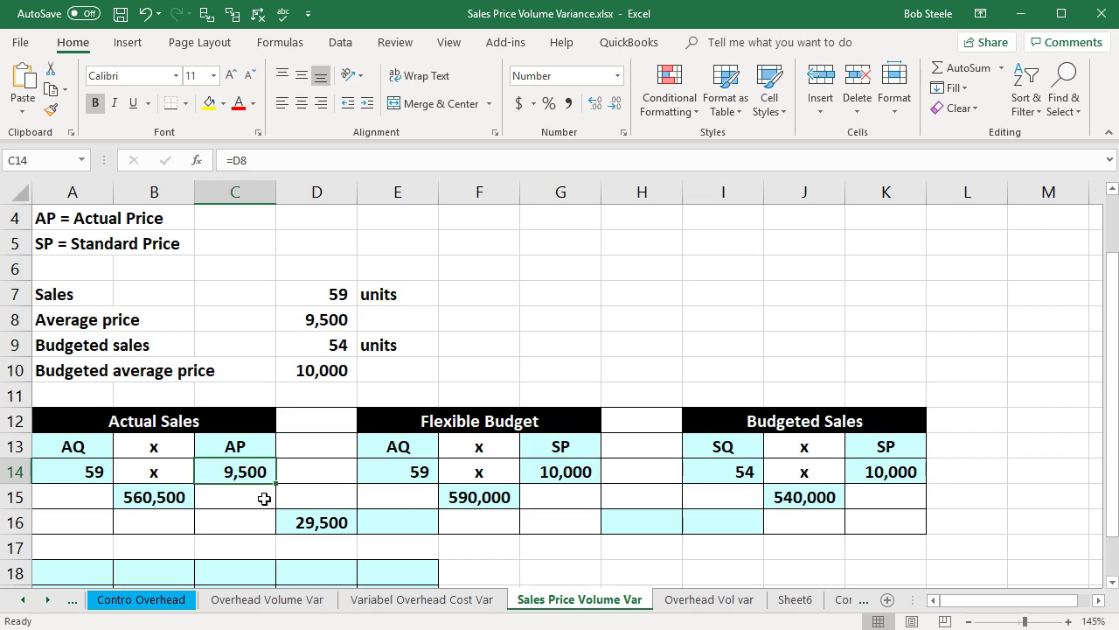
click(583, 470)
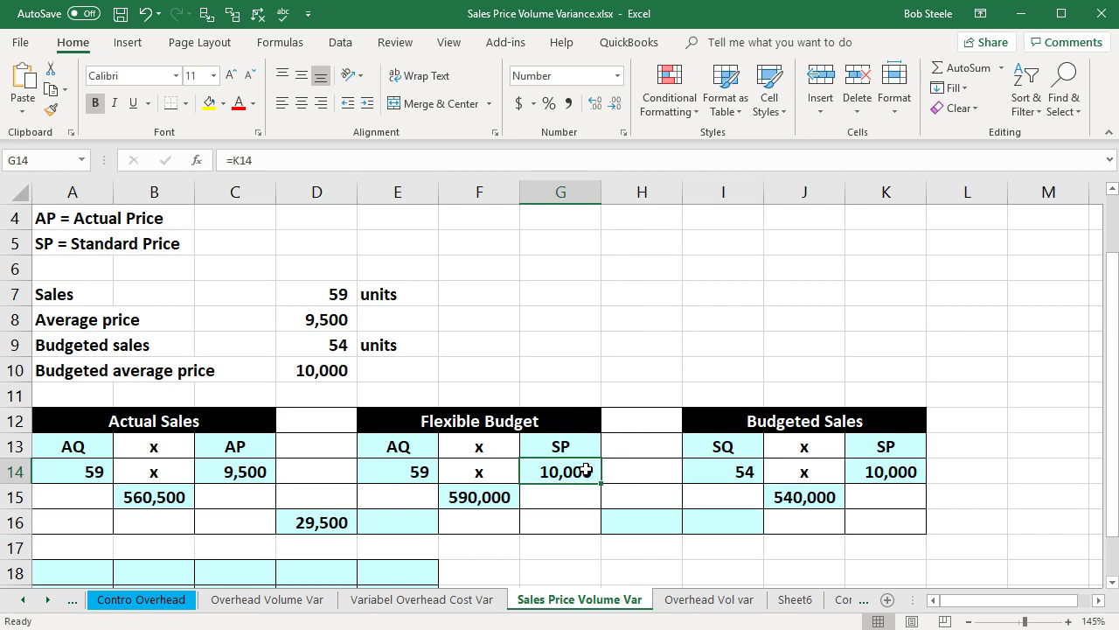
Step: Mark the variance between actual sales and the flexible budget as unfavorable with U in E16
click(264, 473)
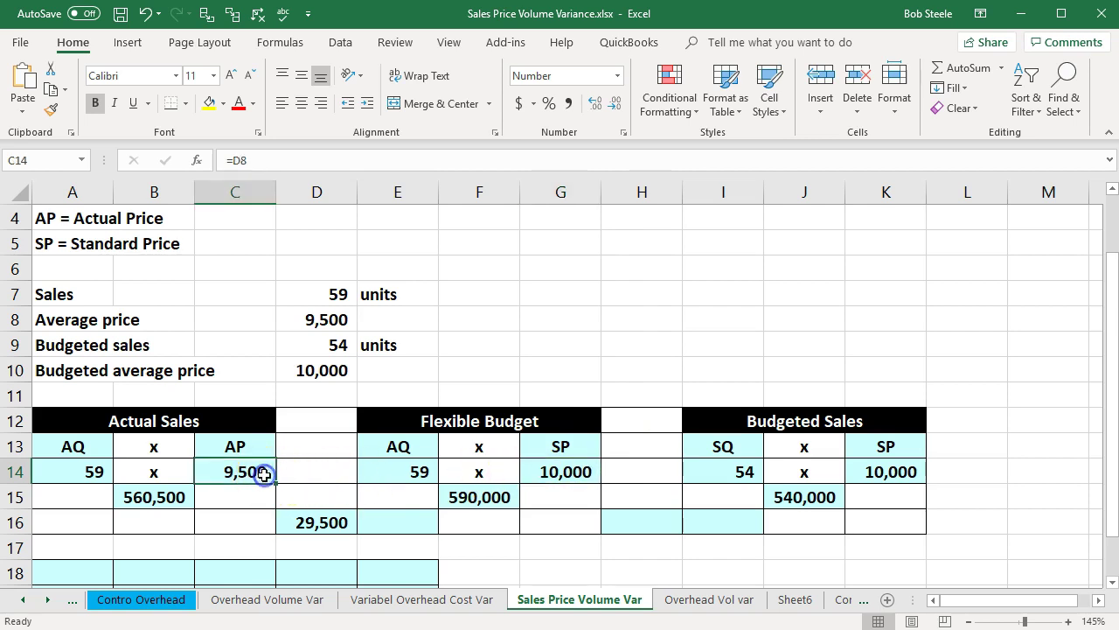
click(373, 529)
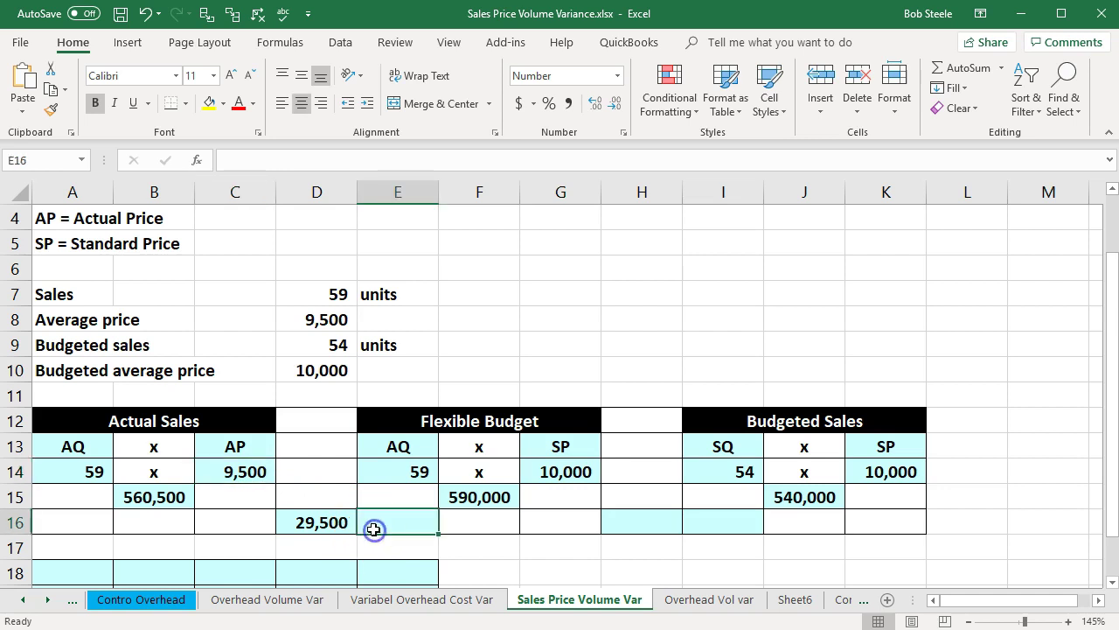
text(U)
Step: Calculate the variance between the flexible budget and budgeted sales in H16 with =F15-J15
key(Right)
key(Right)
key(Right)
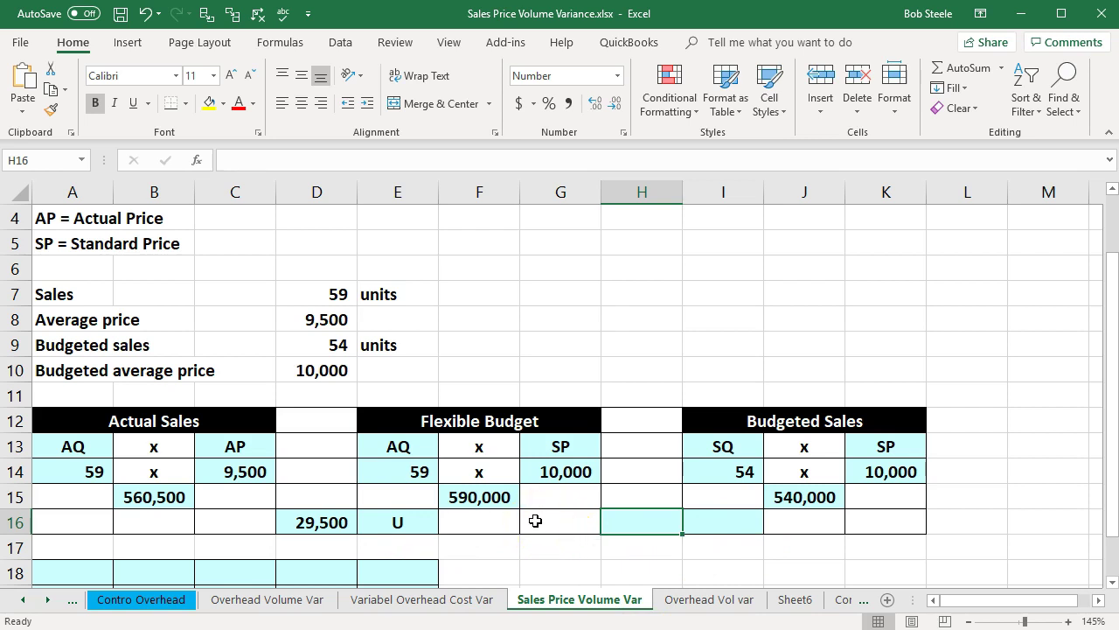
text(=)
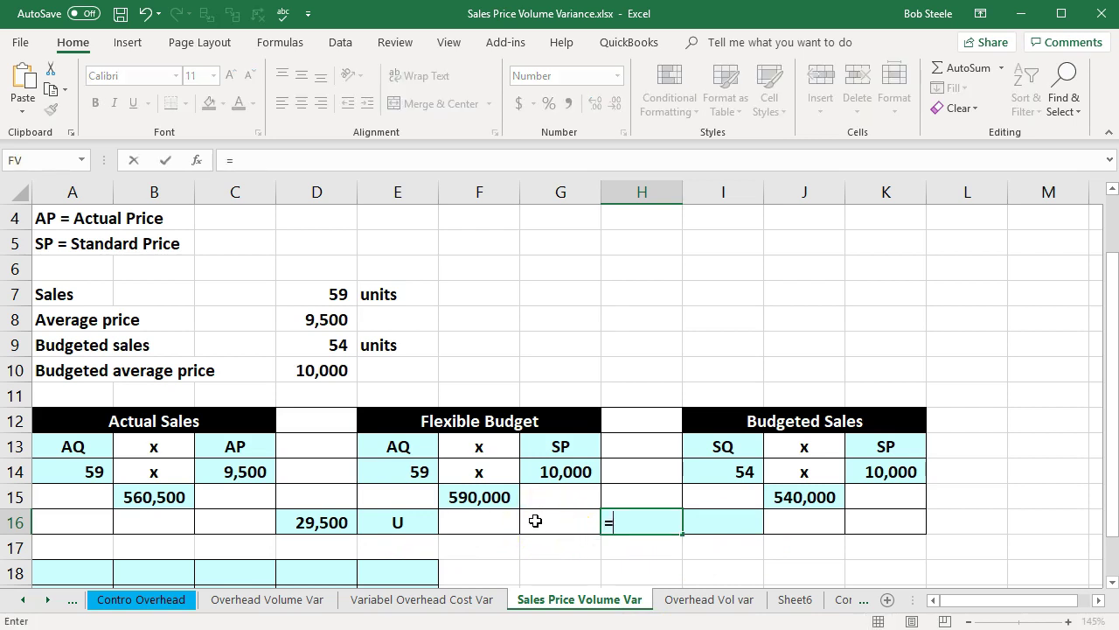
click(495, 499)
text(-)
click(799, 492)
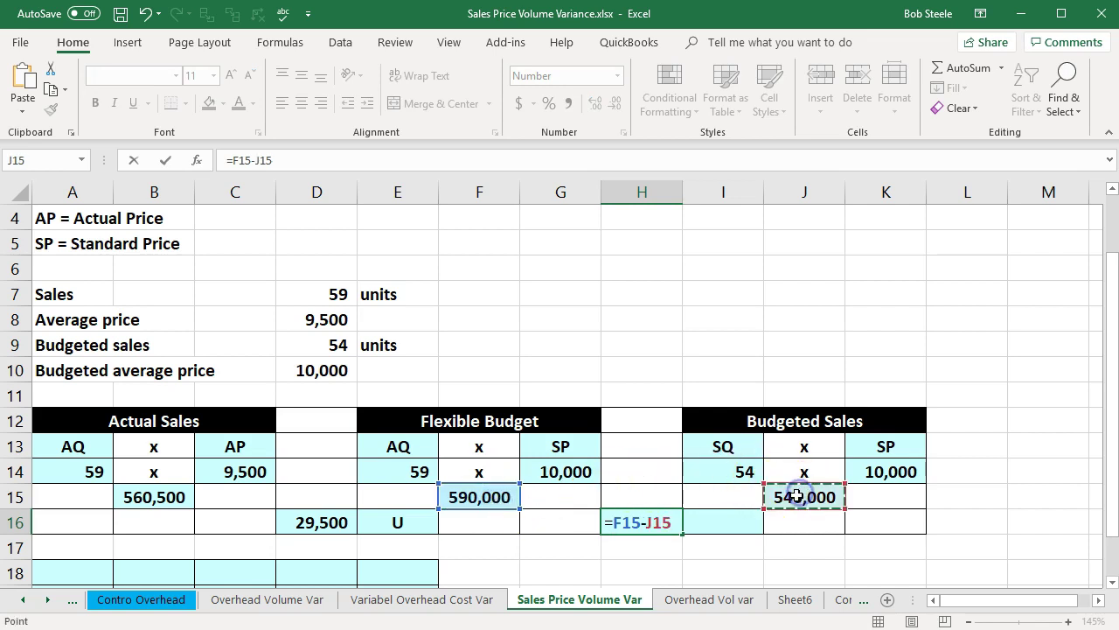
key(Return)
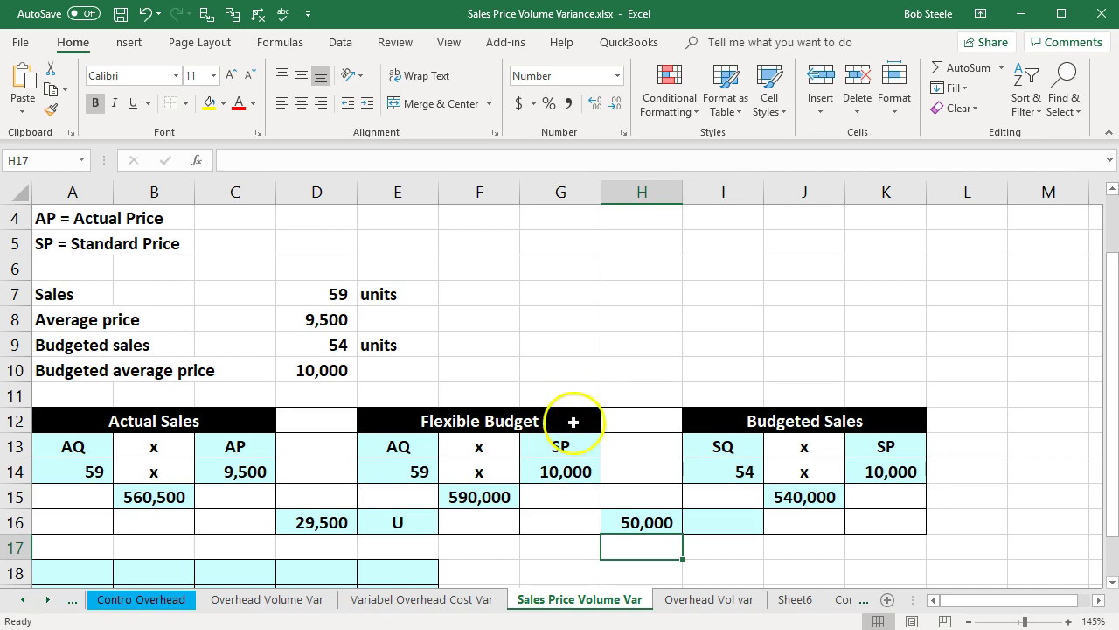
Step: Compare the row 13 labels of Flexible Budget and Budgeted Sales and mark the variance in I16 as F
click(575, 444)
click(879, 441)
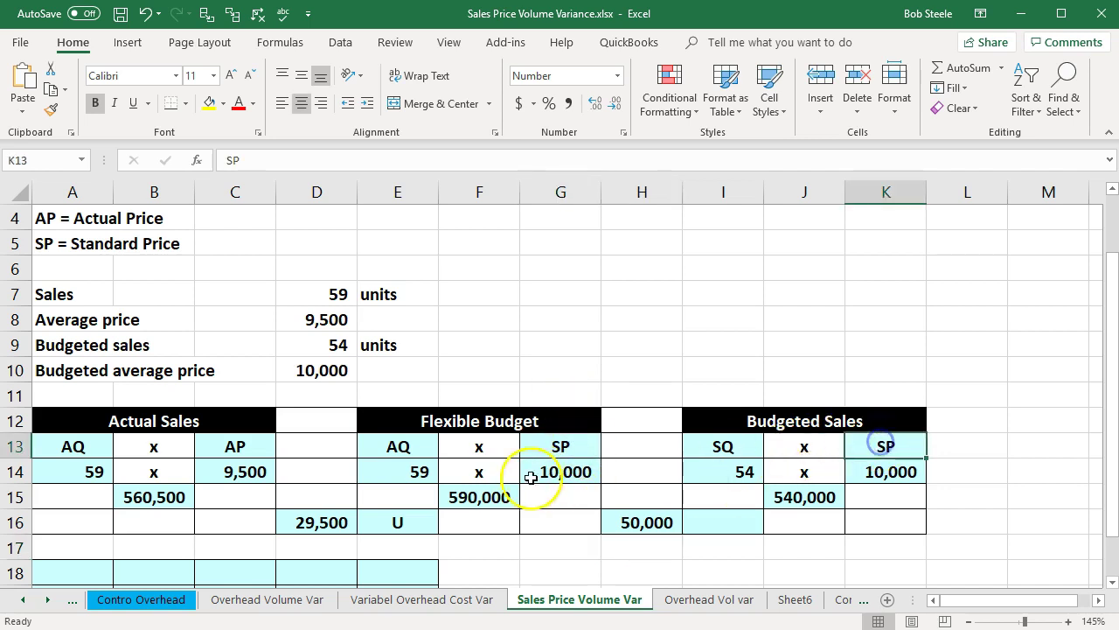
click(416, 448)
click(731, 446)
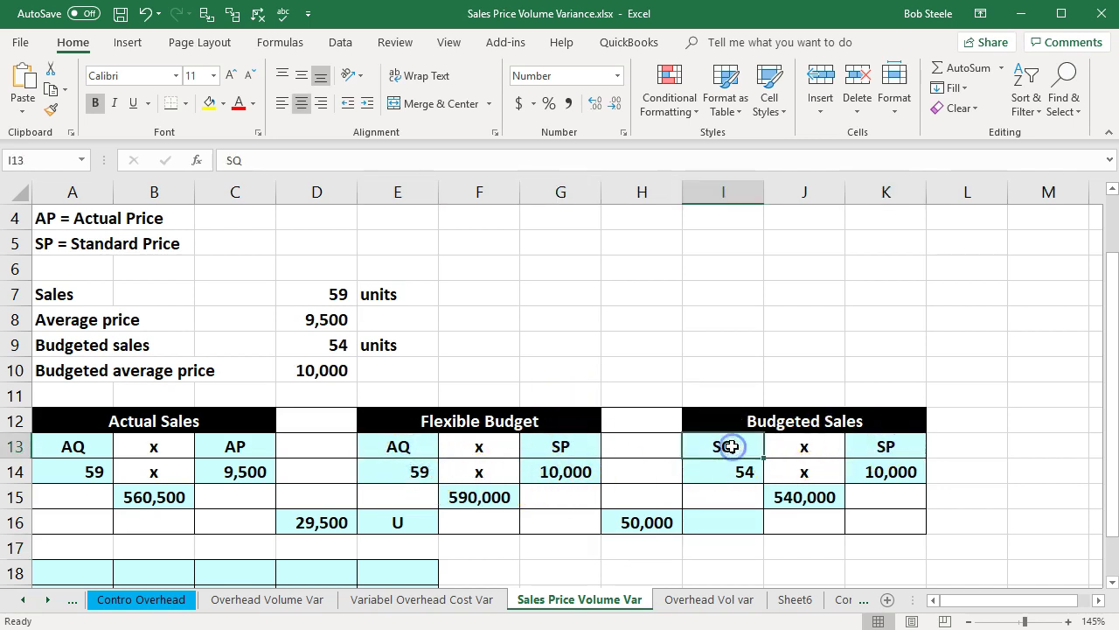
click(415, 443)
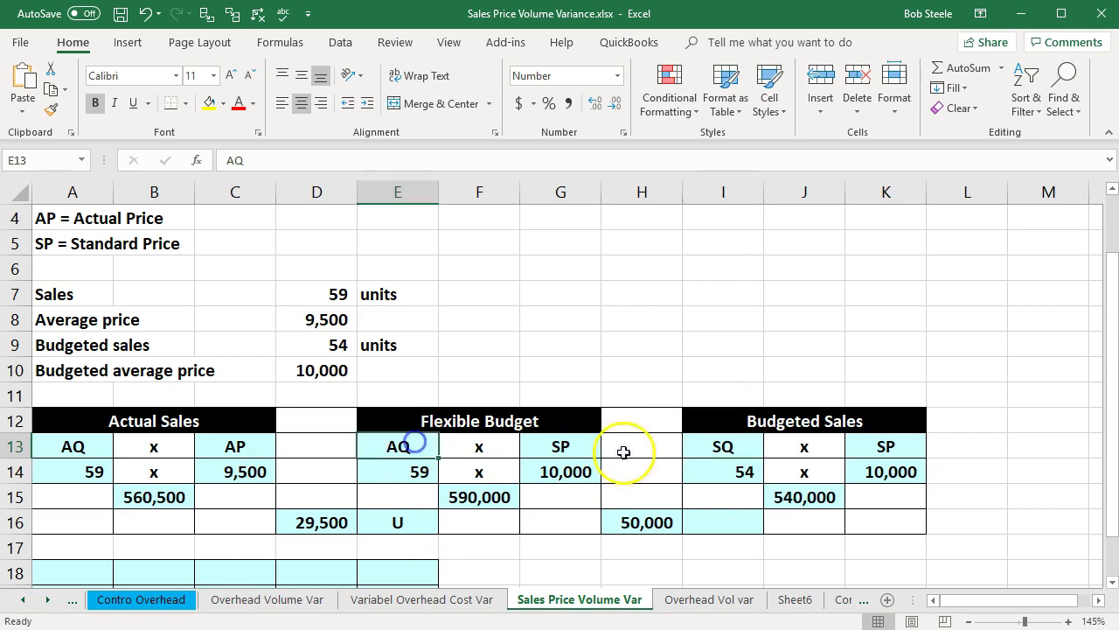
click(716, 441)
click(426, 445)
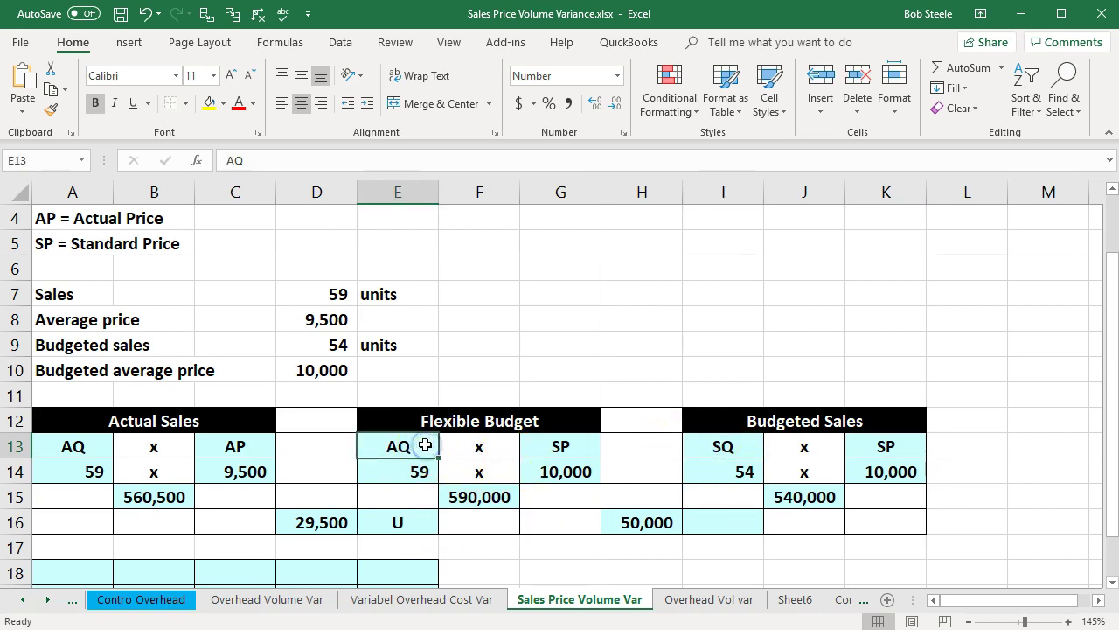
click(752, 446)
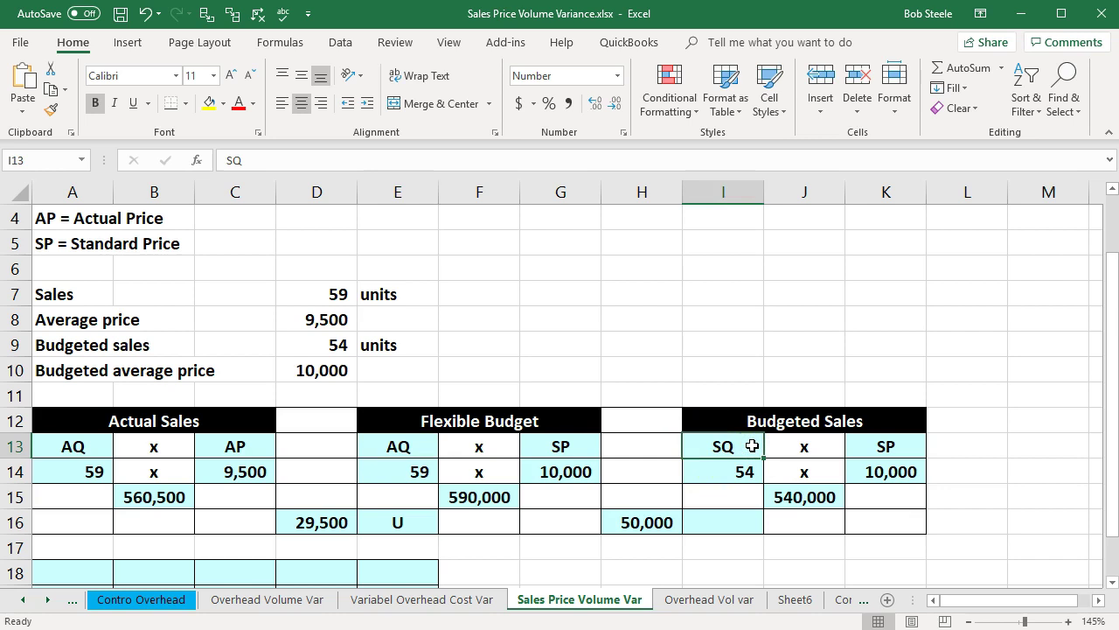
click(729, 520)
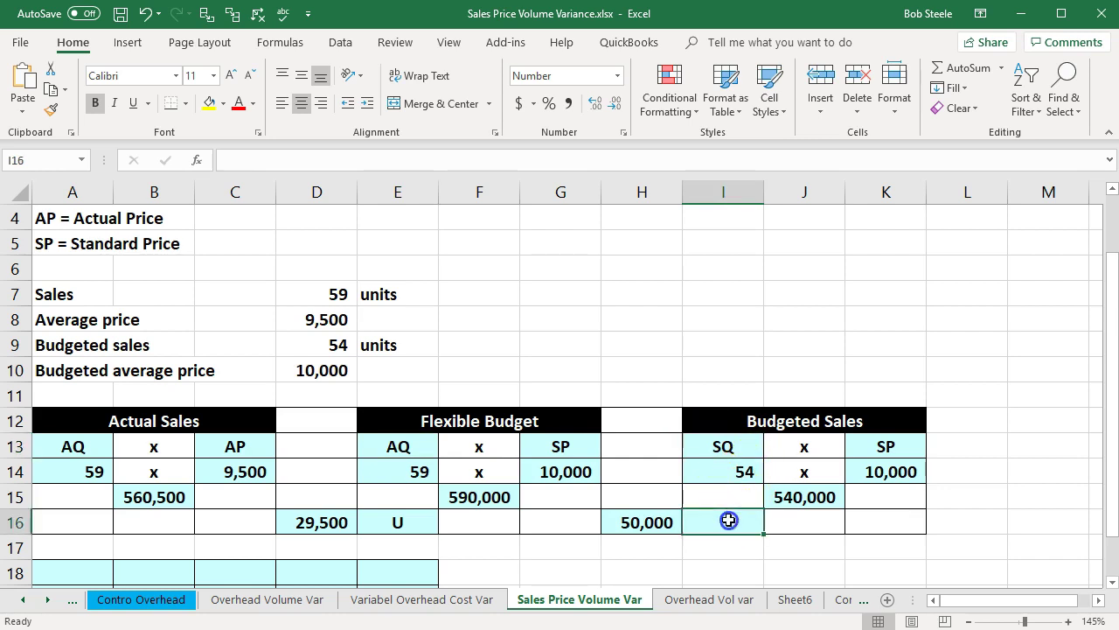
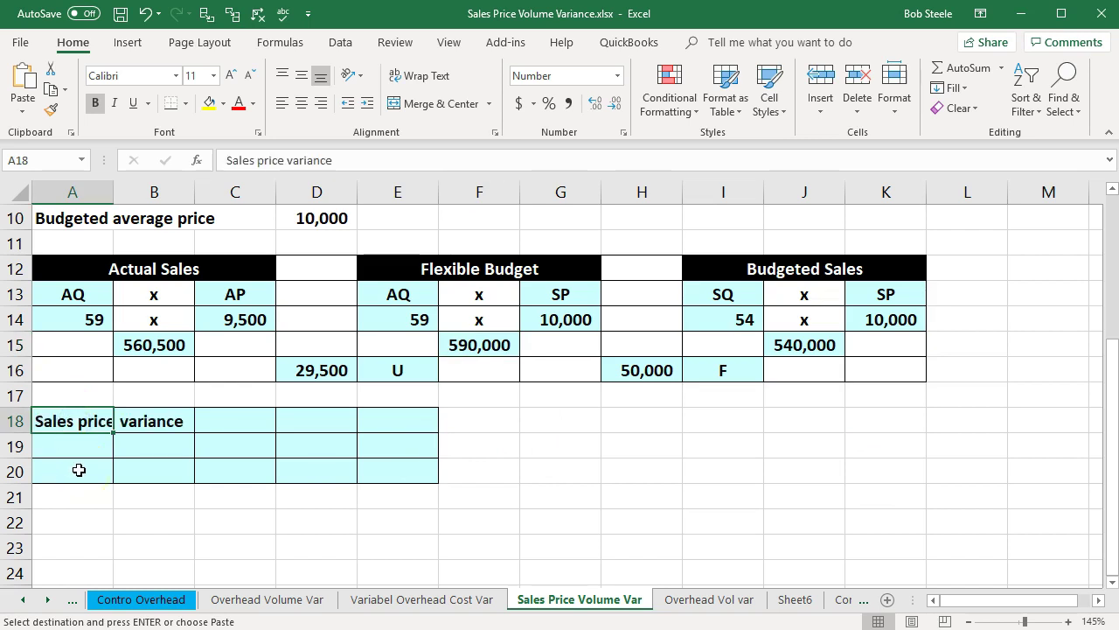
Step: Link the sales price variance in D18 to D16 and mark it U in E18
key(Right)
key(Right)
key(Right)
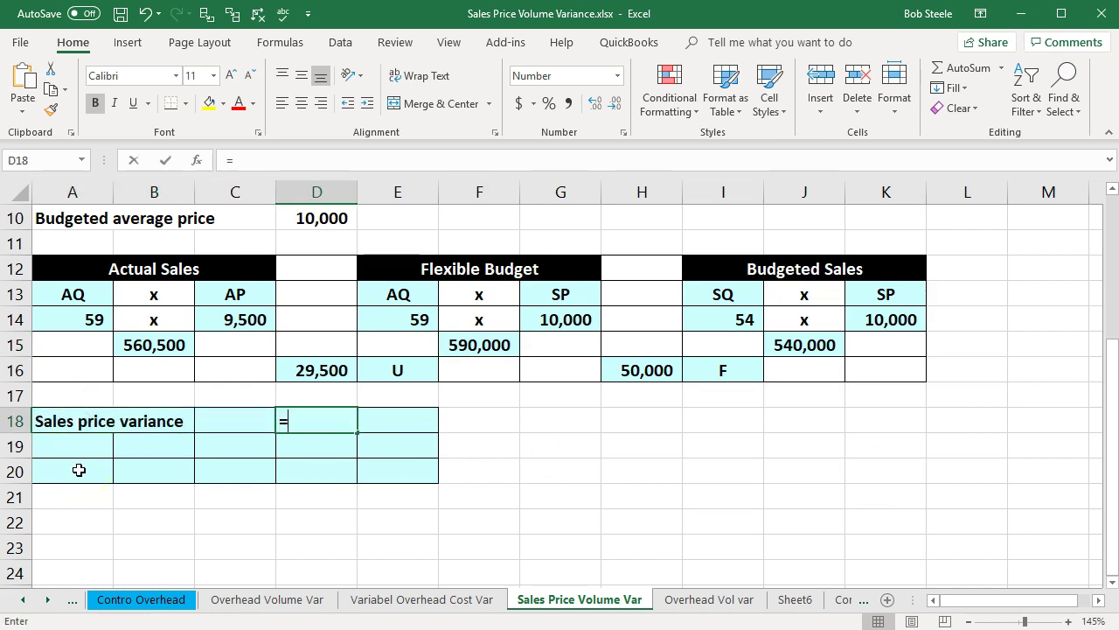
text(=)
key(Up)
key(Up)
key(Tab)
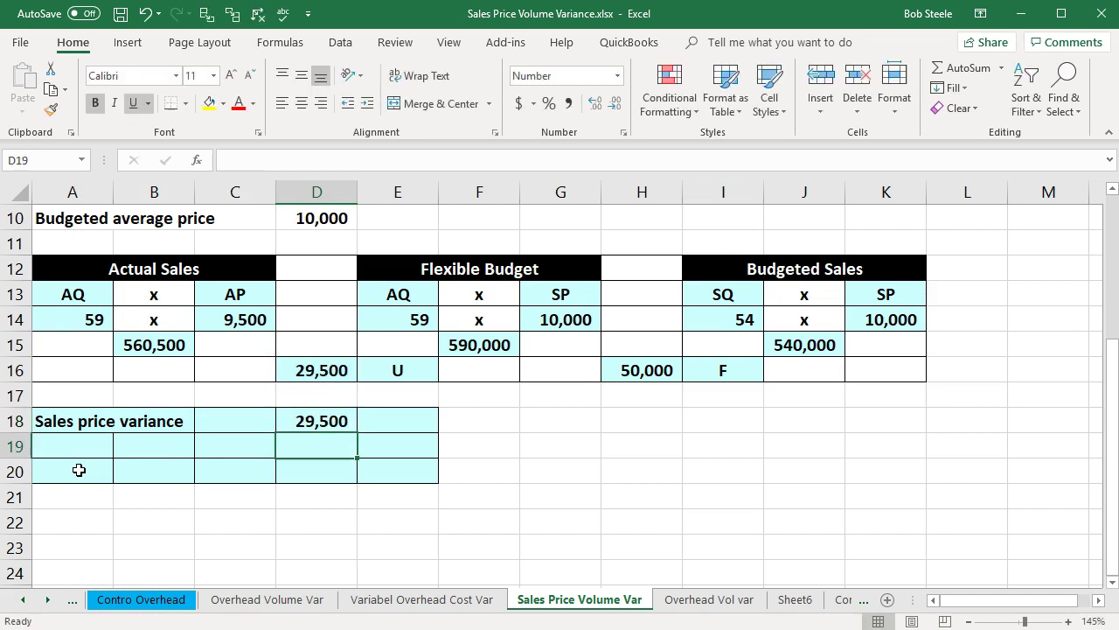
text(U)
key(Return)
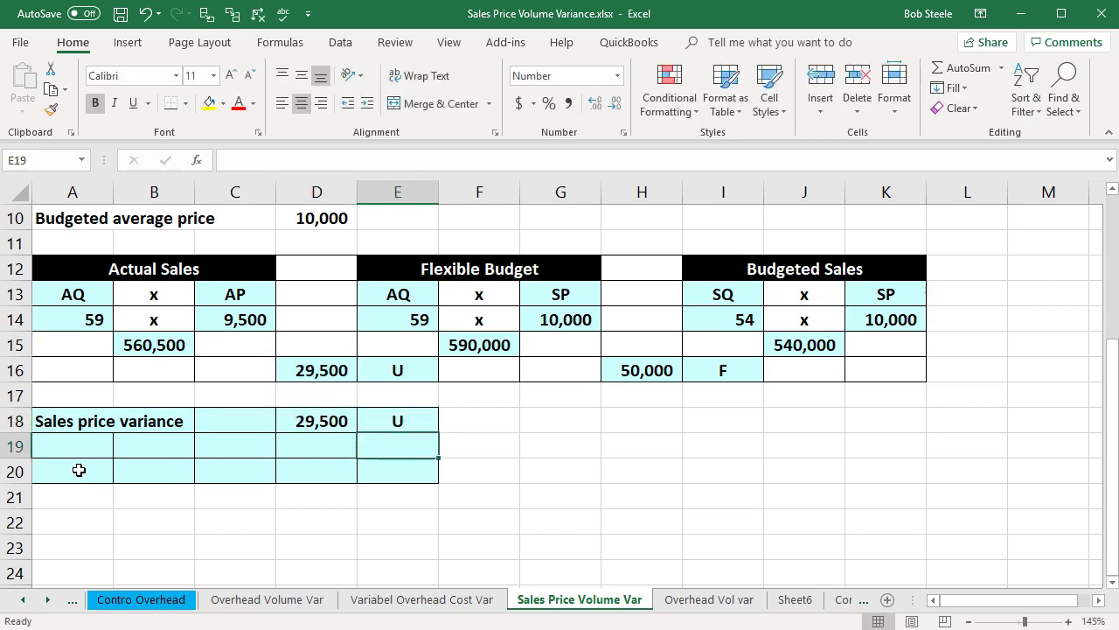
Step: Label row 19 of the summary as Sales volume variance in A19
key(Left)
key(Left)
key(Left)
key(Left)
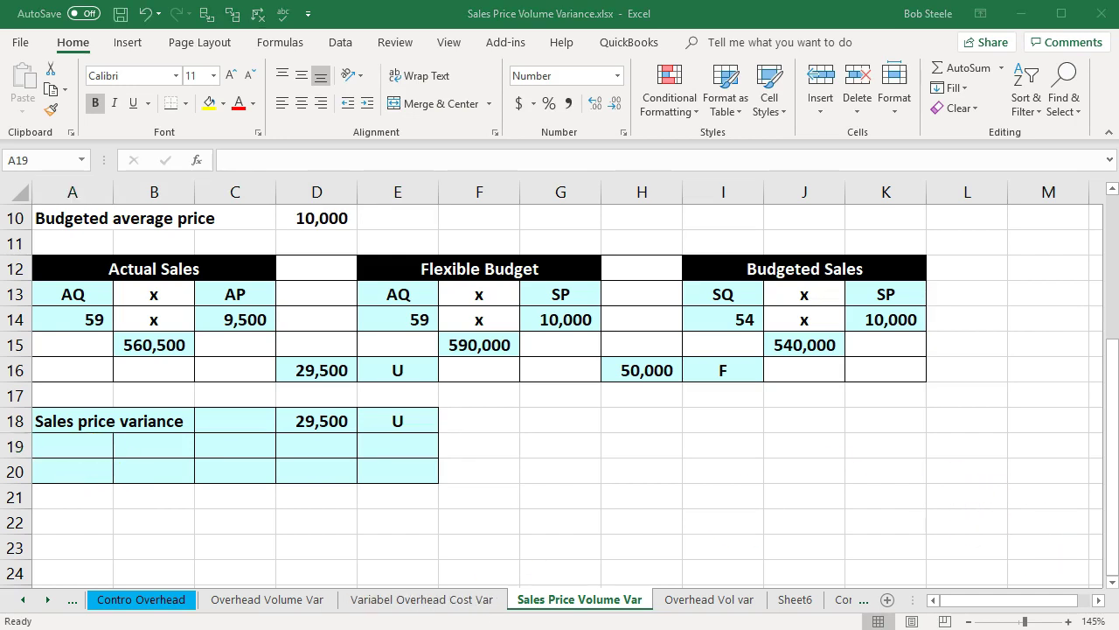
click(79, 453)
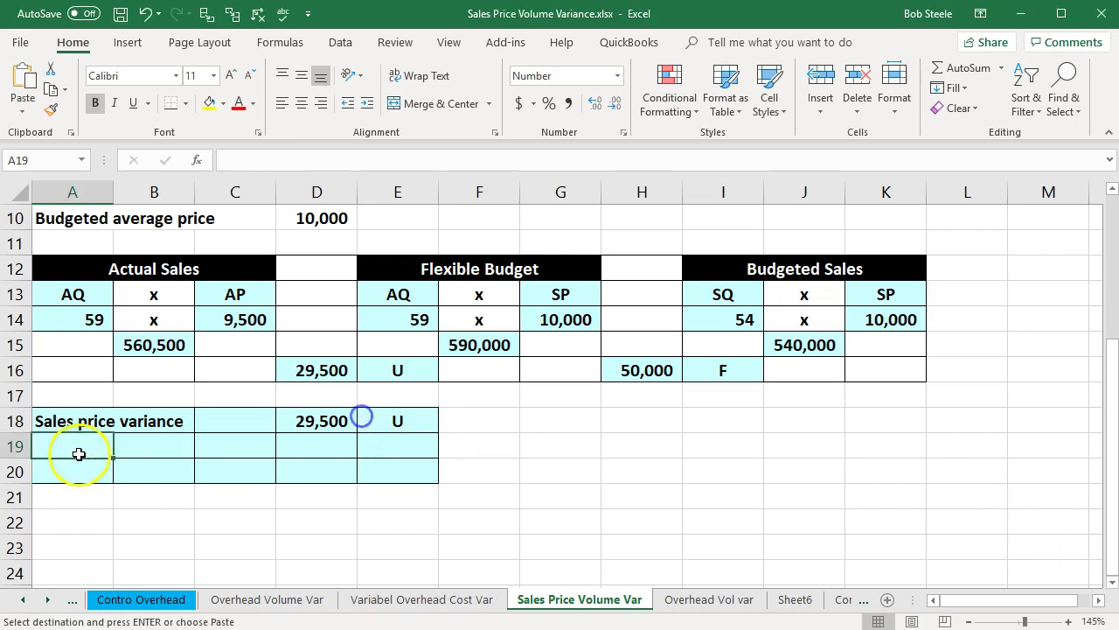
text(Sales volume variance)
Step: Link the sales volume variance amount in D19 to the variance in H16
key(Right)
key(Right)
key(Right)
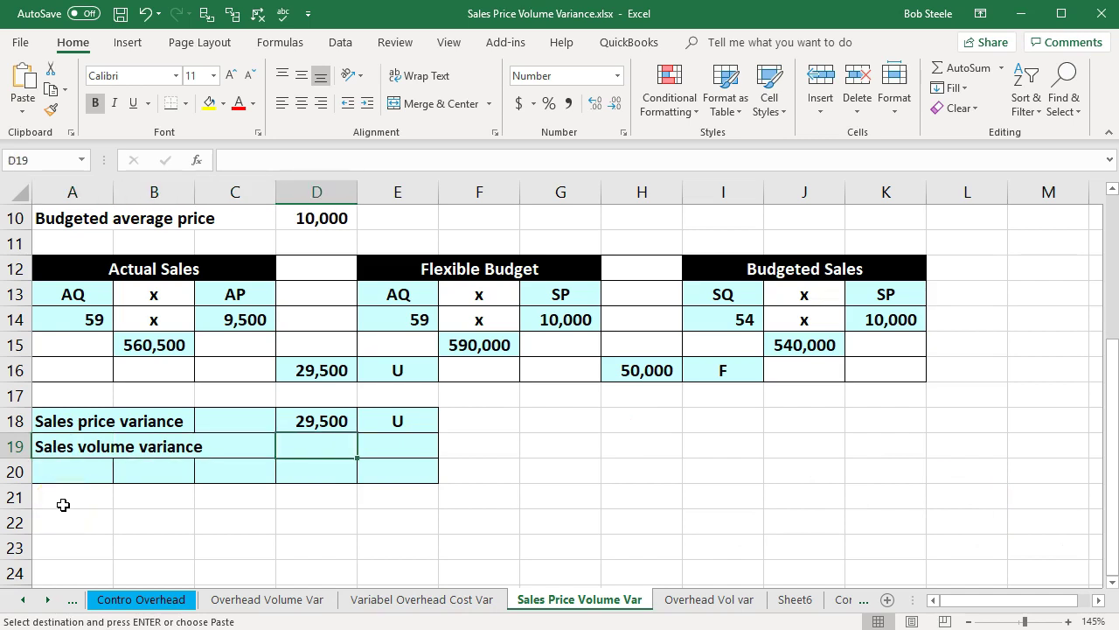
text(=)
key(Right)
key(Right)
key(Right)
key(Right)
key(Up)
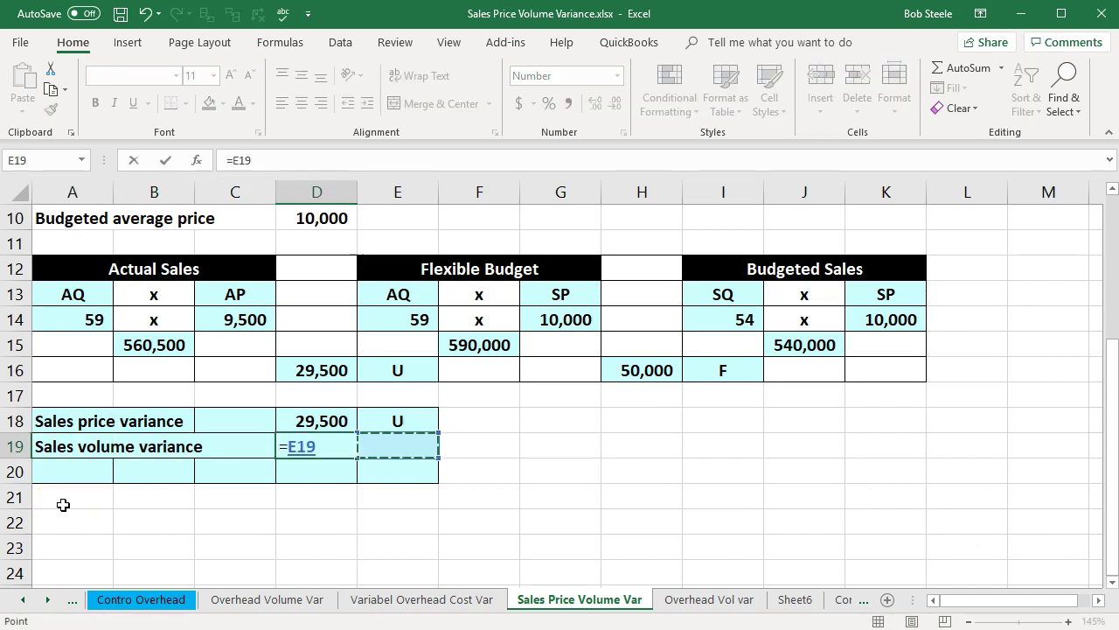
key(Up)
key(Up)
key(Return)
Step: Mark the sales volume variance as favorable with F in E19
key(Right)
key(Right)
key(Right)
key(Up)
key(Up)
key(Right)
key(Down)
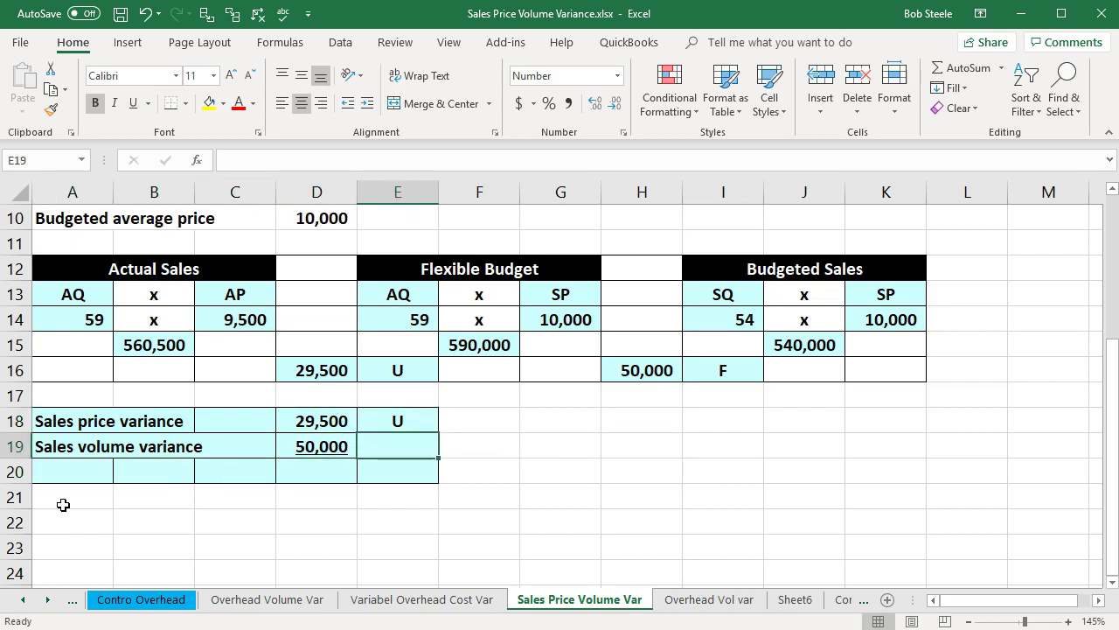
text(F)
key(Return)
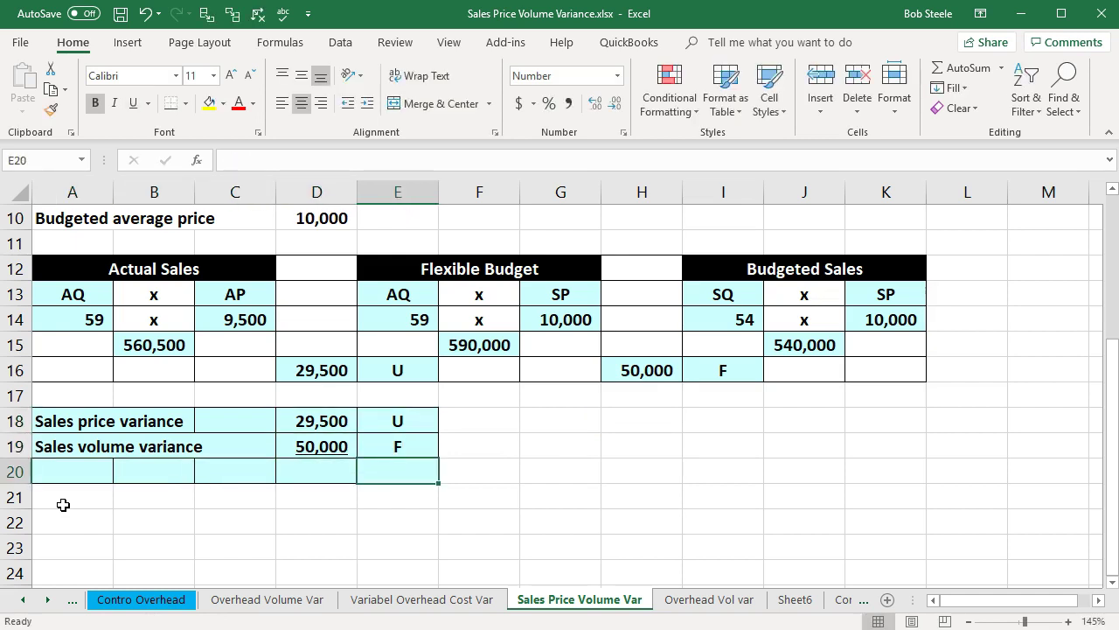
Step: Calculate the net of the two variances in D20 with =D19-D18
key(Left)
text(=)
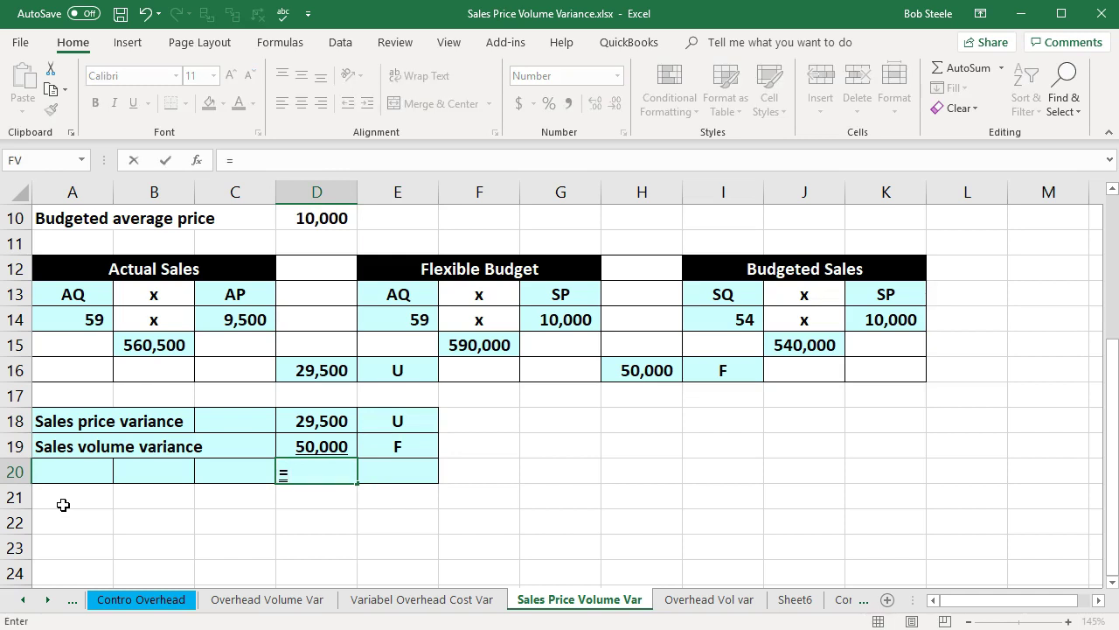
click(295, 446)
text(-)
click(301, 422)
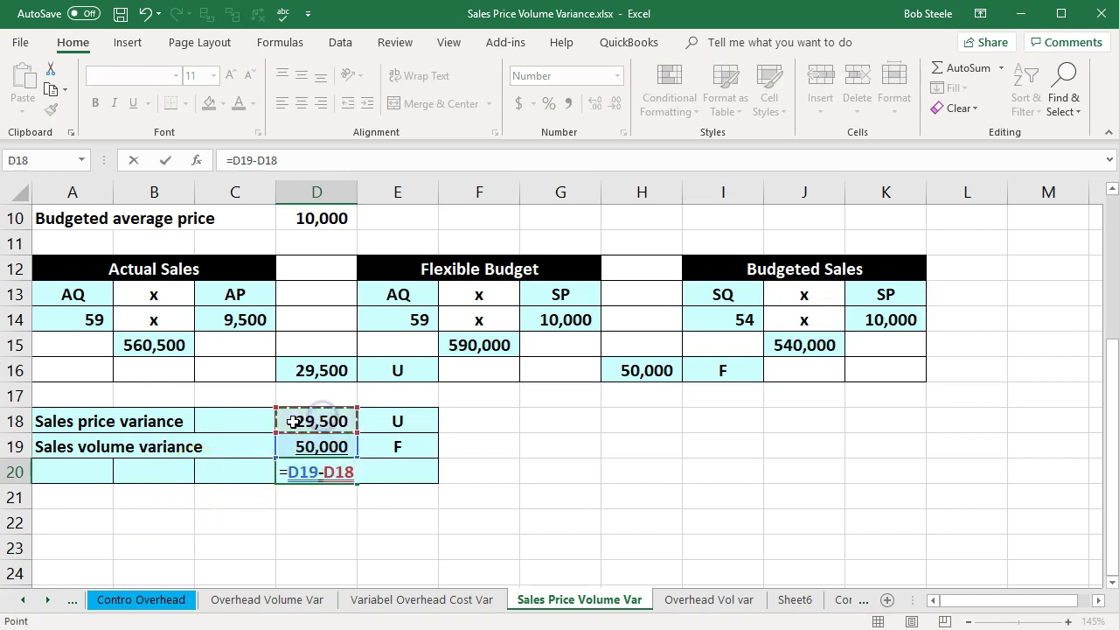
key(Return)
Step: Mark the net variance in row 20 as favorable with F in E20
key(Right)
key(Up)
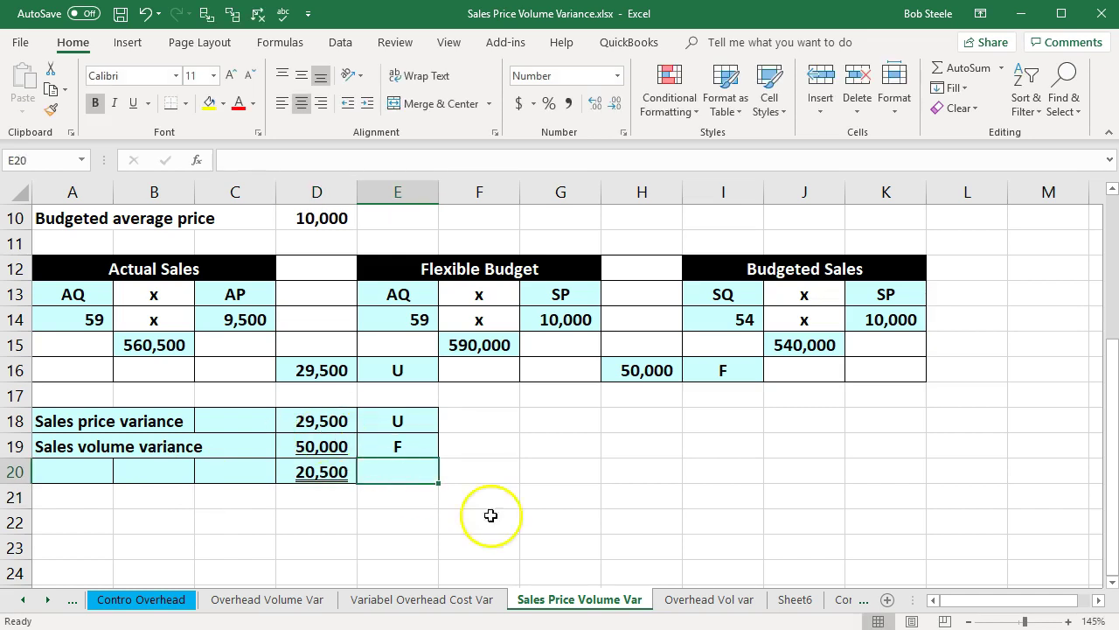
text(F)
key(Return)
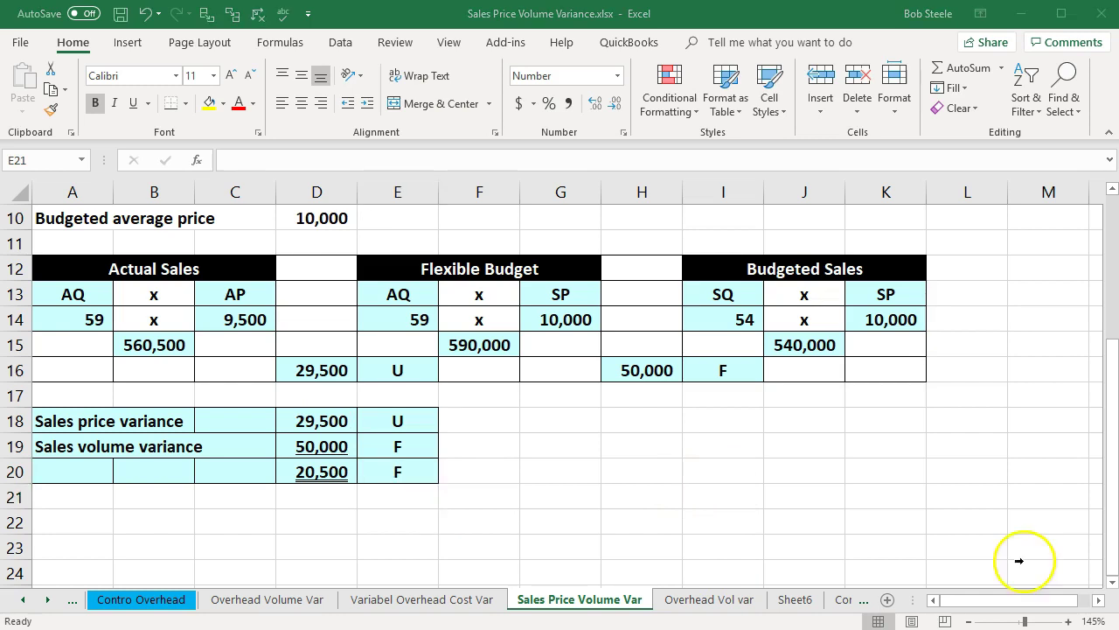
Step: Label row 20 of the summary as Total sales variance in A20
click(75, 468)
text(Total sales variance)
click(140, 540)
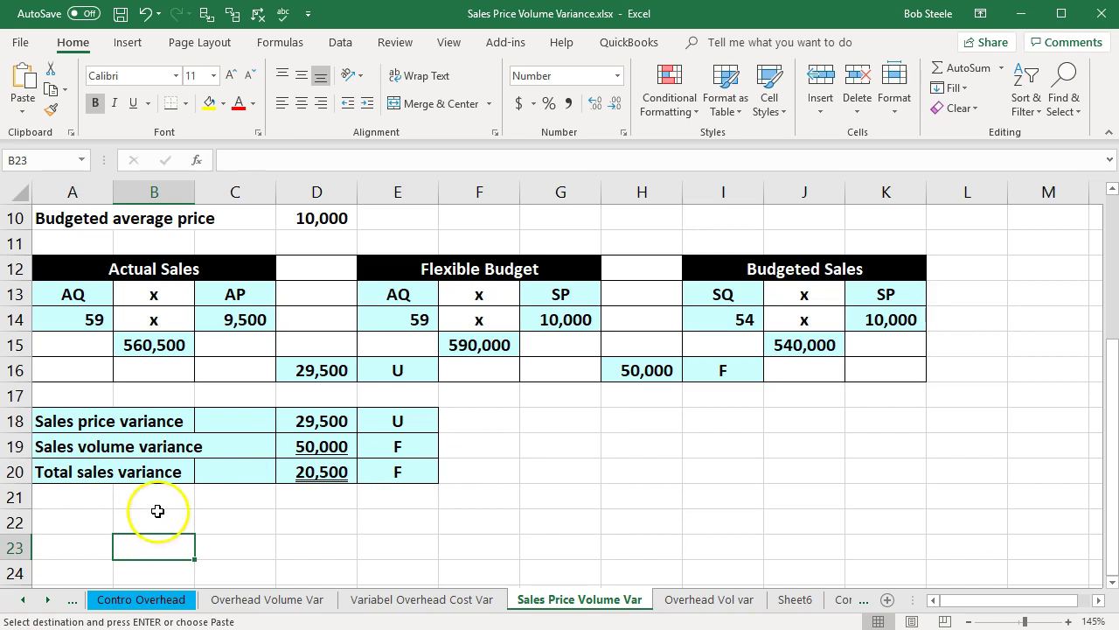
click(163, 348)
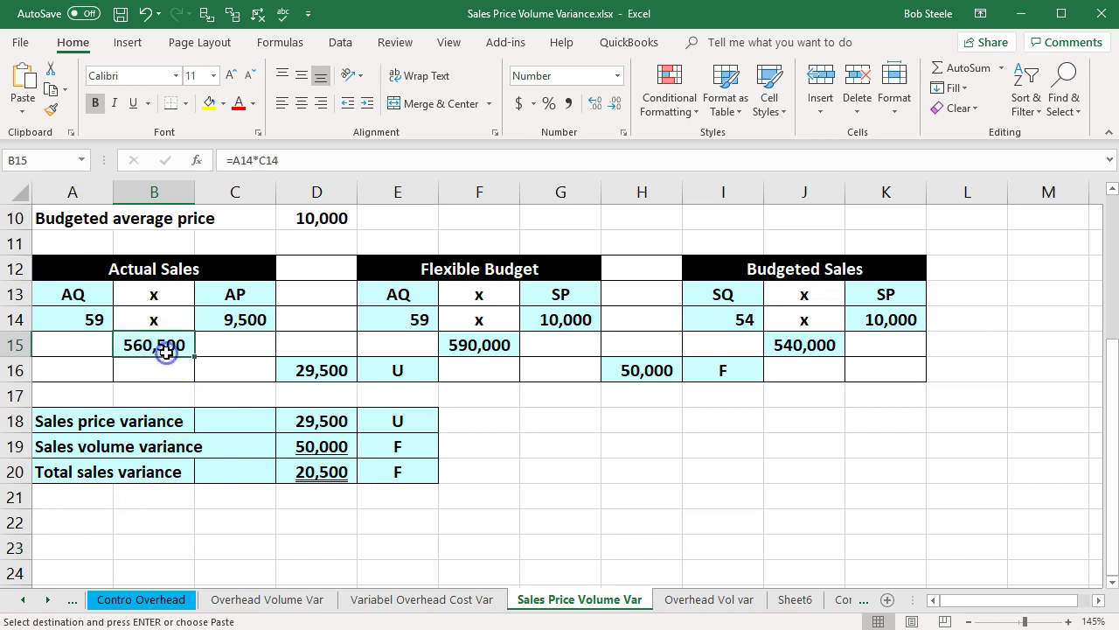
click(823, 346)
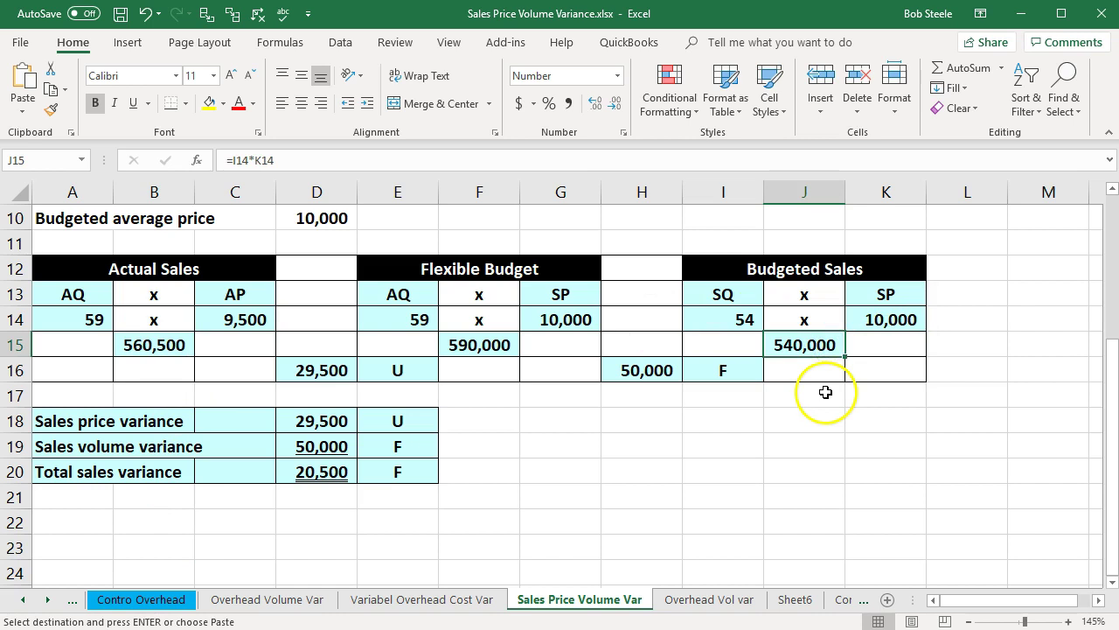
key(XF86Calculator)
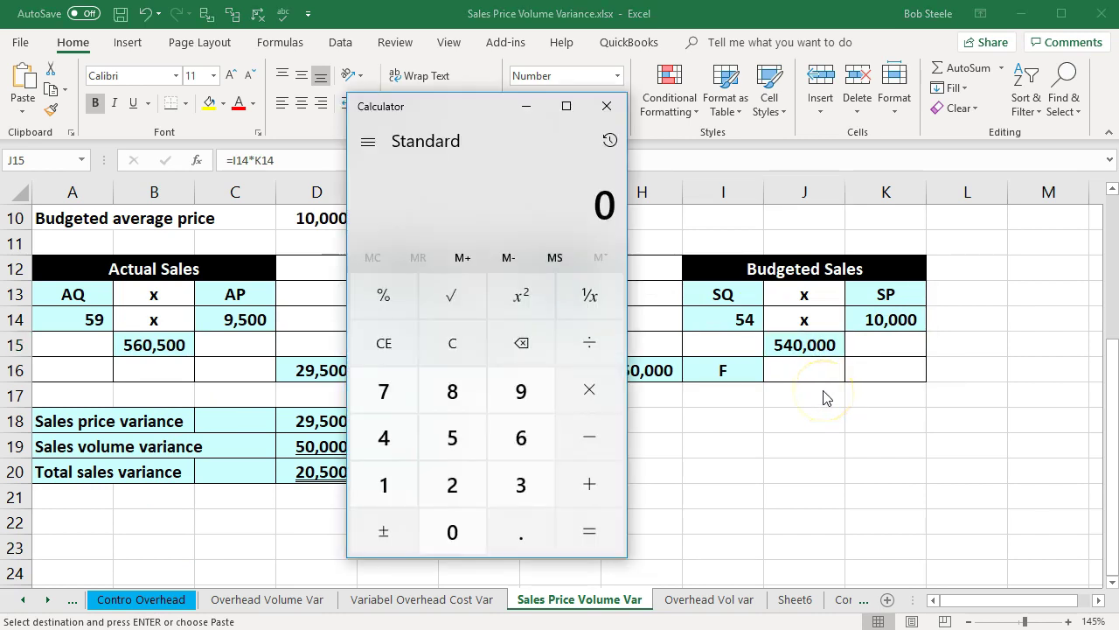
text(560500-)
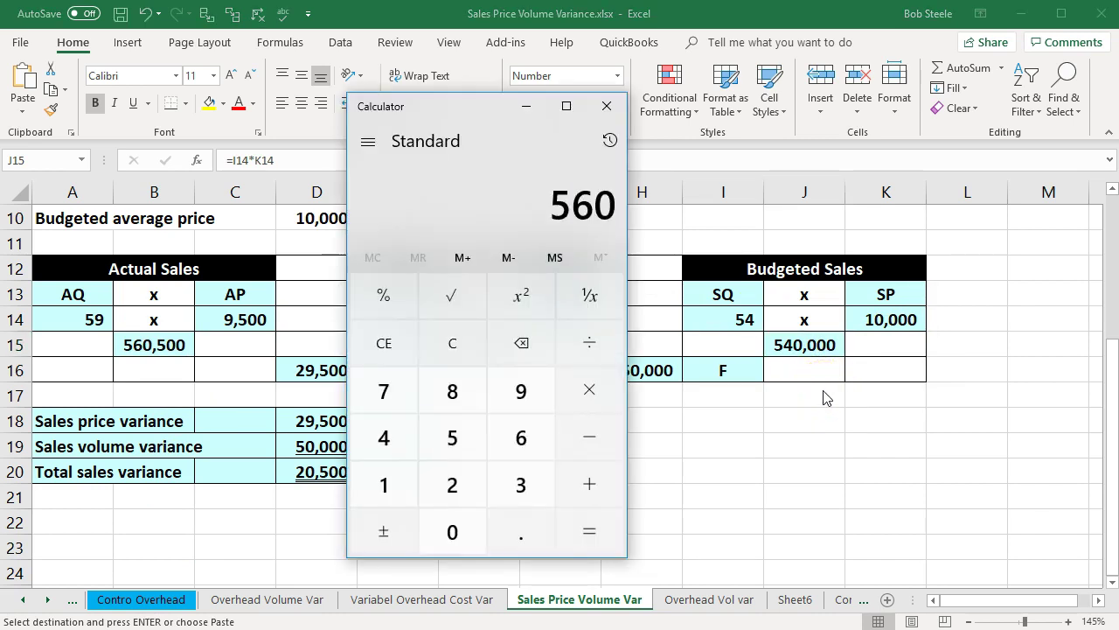
text(54000=)
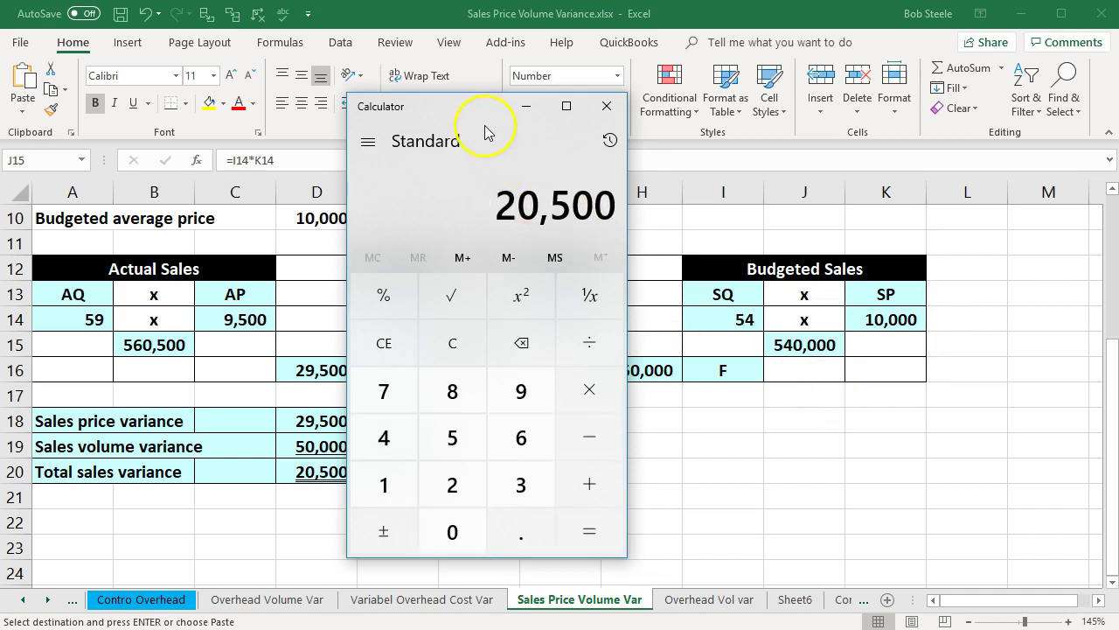
drag(475, 103, 600, 125)
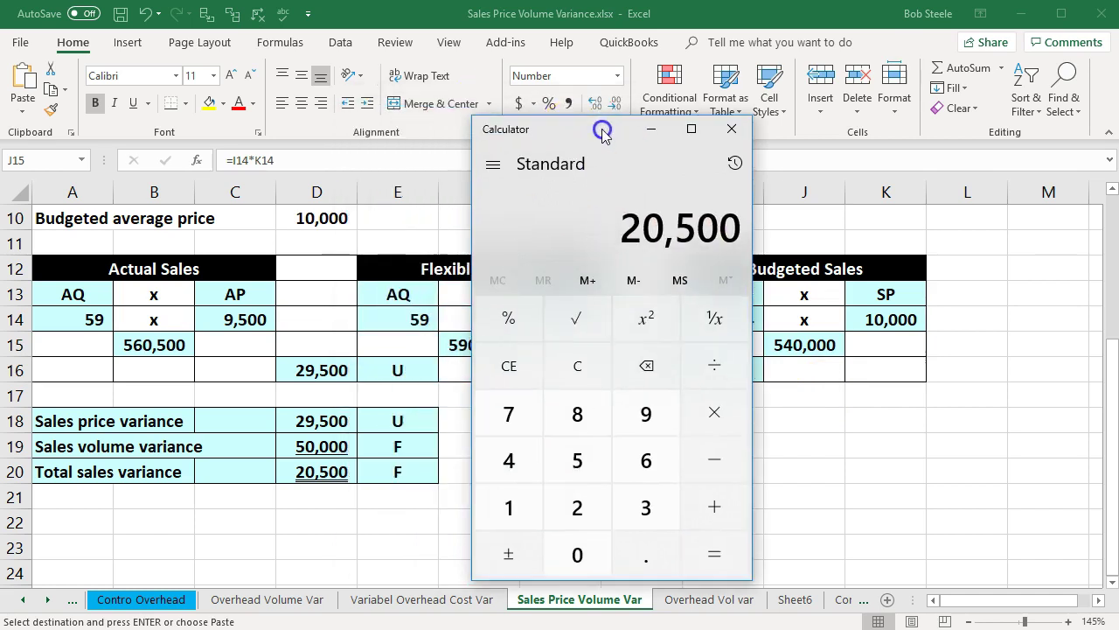
click(732, 129)
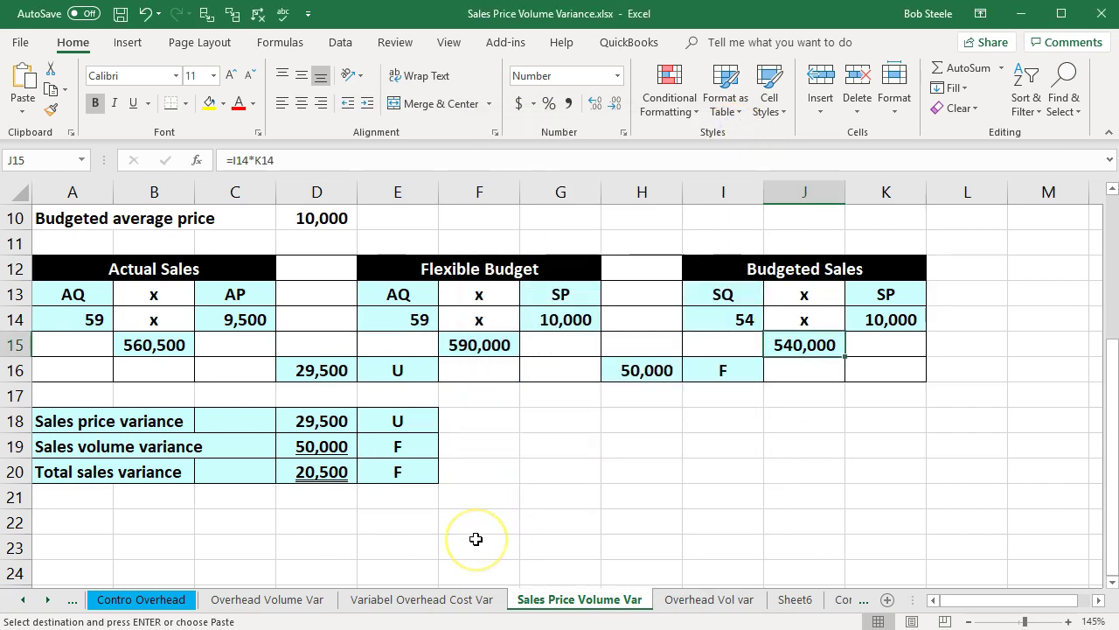
Step: Review the favorable and unfavorable marks in E18 to E20 for the price, volume and total variances
click(425, 445)
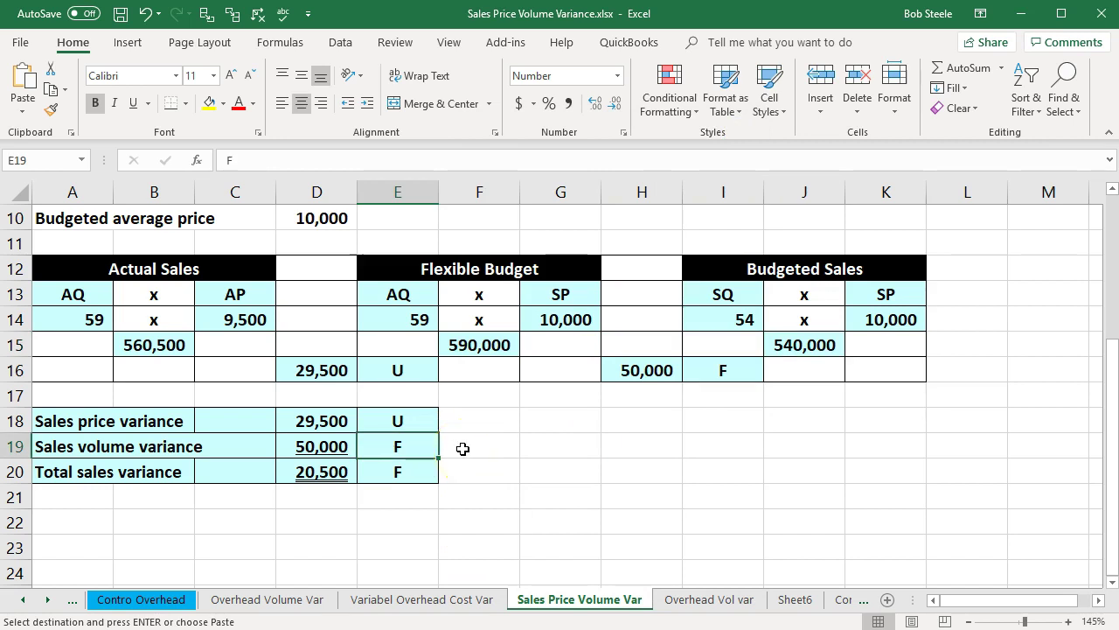
click(425, 421)
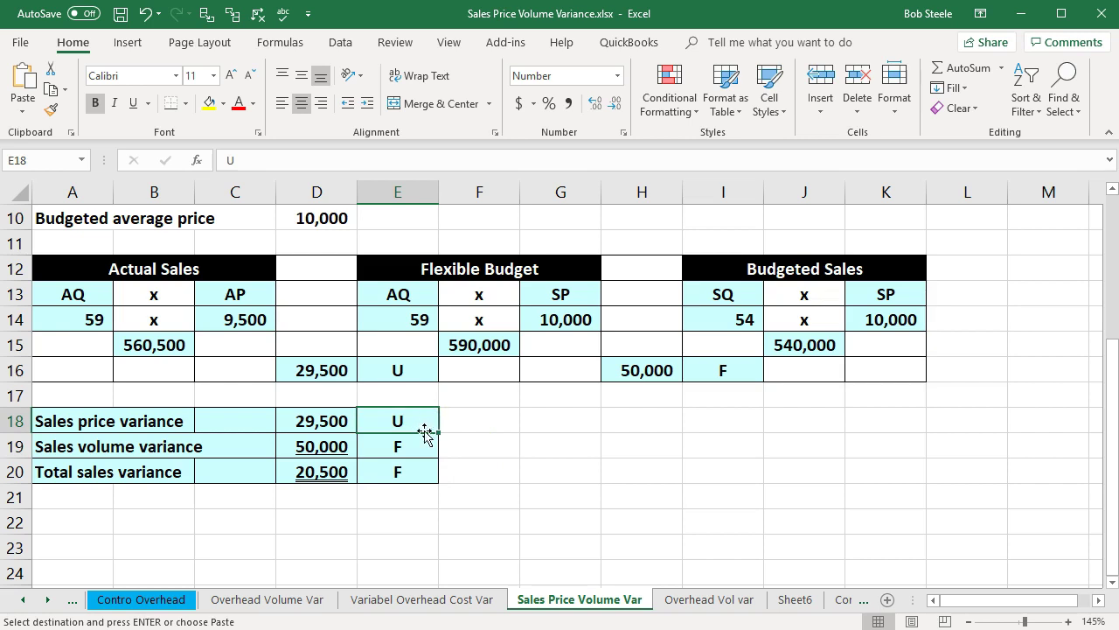
click(424, 446)
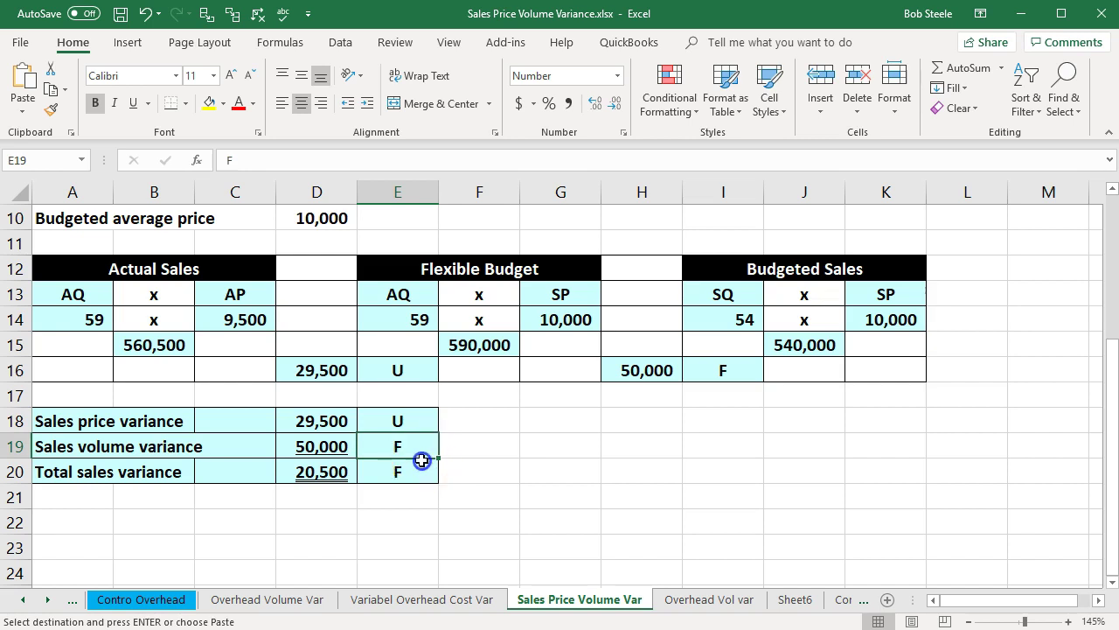
click(422, 461)
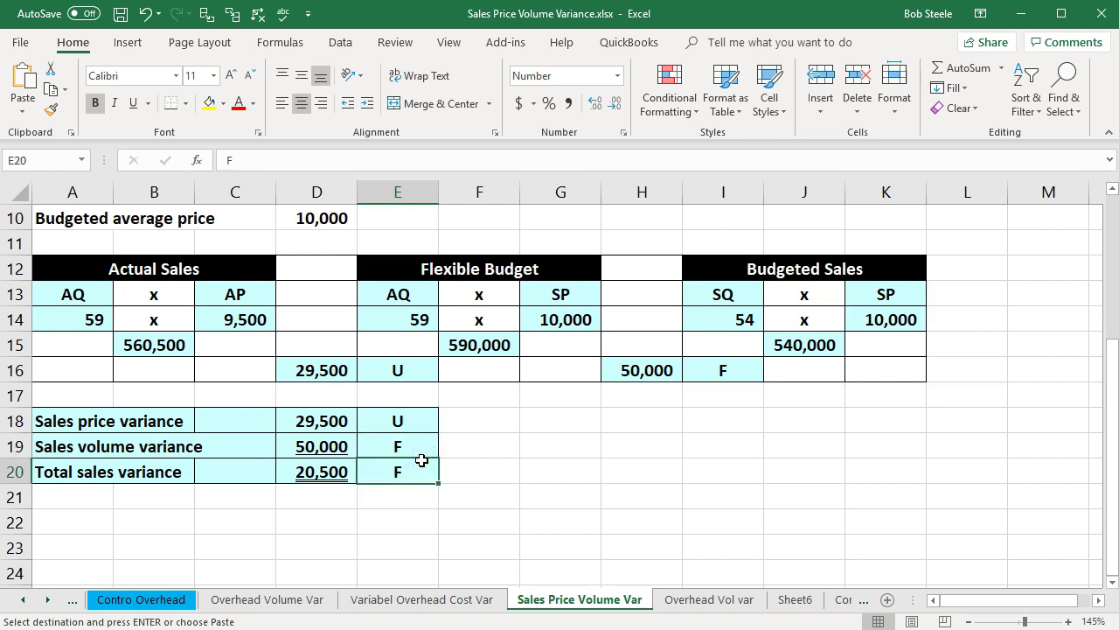